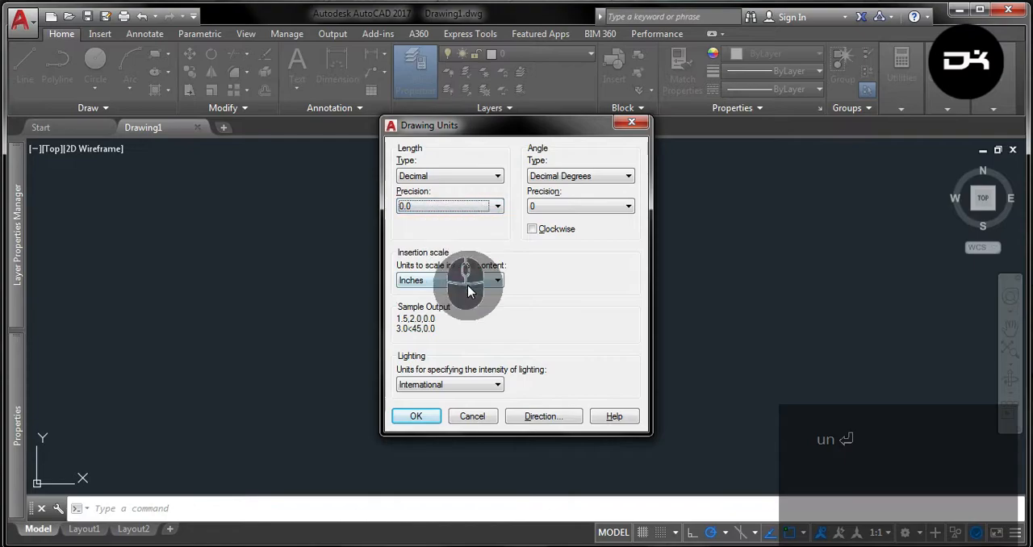
Set the drawing's insertion scale units to Millimeters and accept the unit settings.
left_click(462, 342)
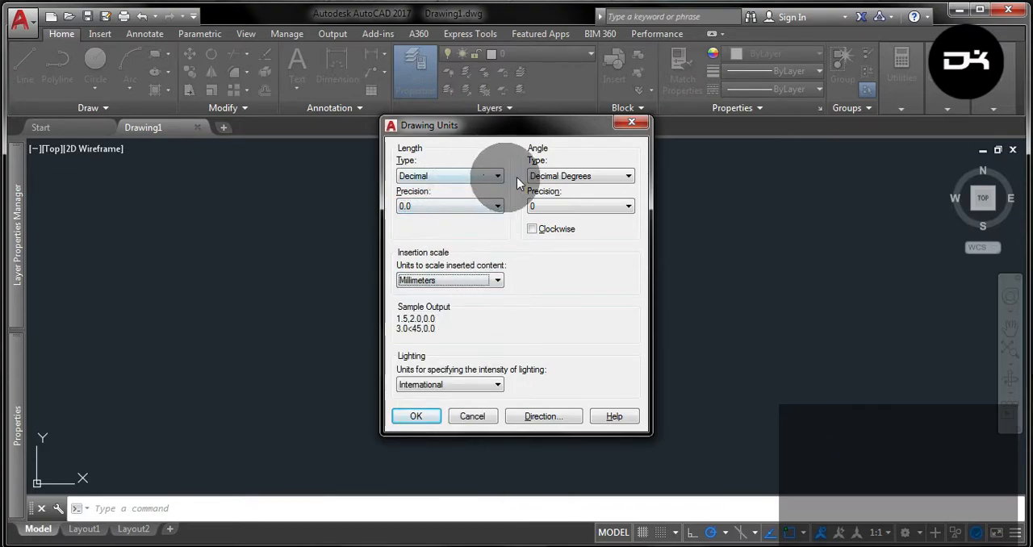
left_click(420, 418)
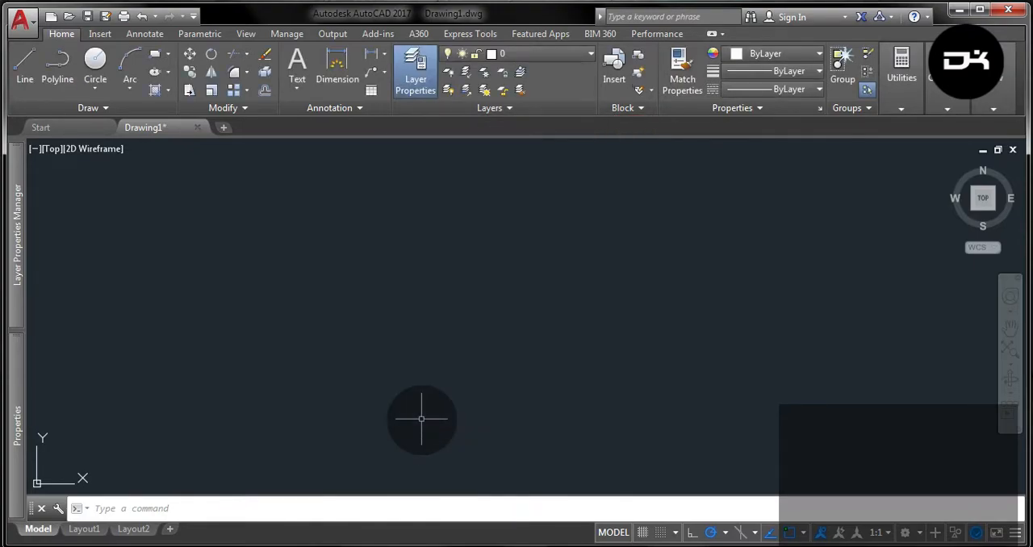
Create three new layers named Background, Drawing and Dimentions.
left_click(18, 238)
left_click(111, 198)
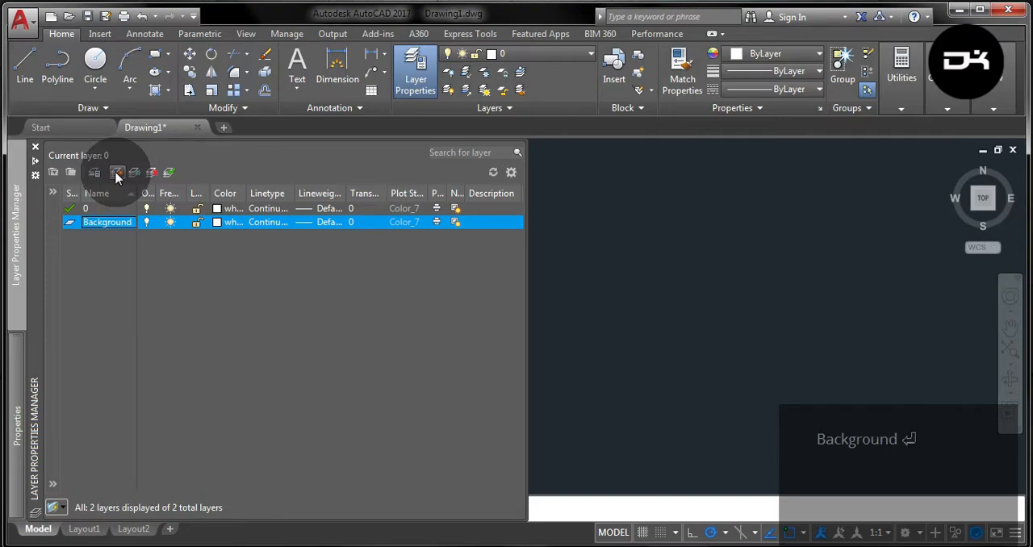
left_click(118, 176)
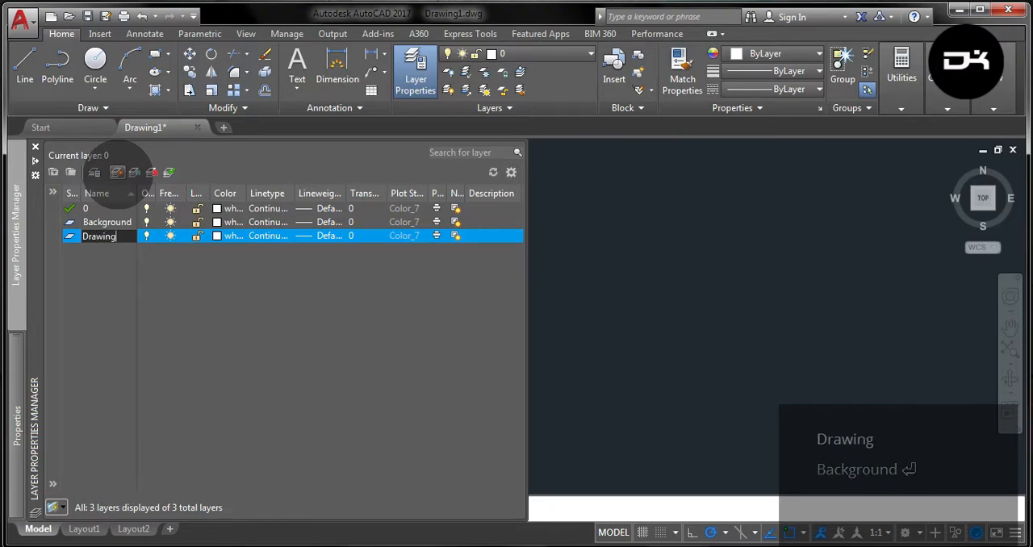
left_click(118, 176)
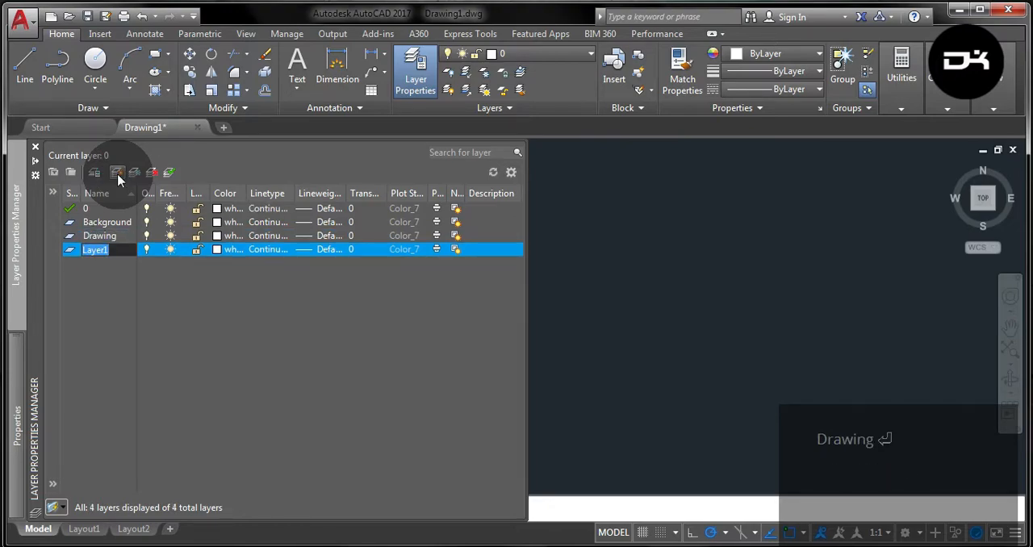
type("Dimen")
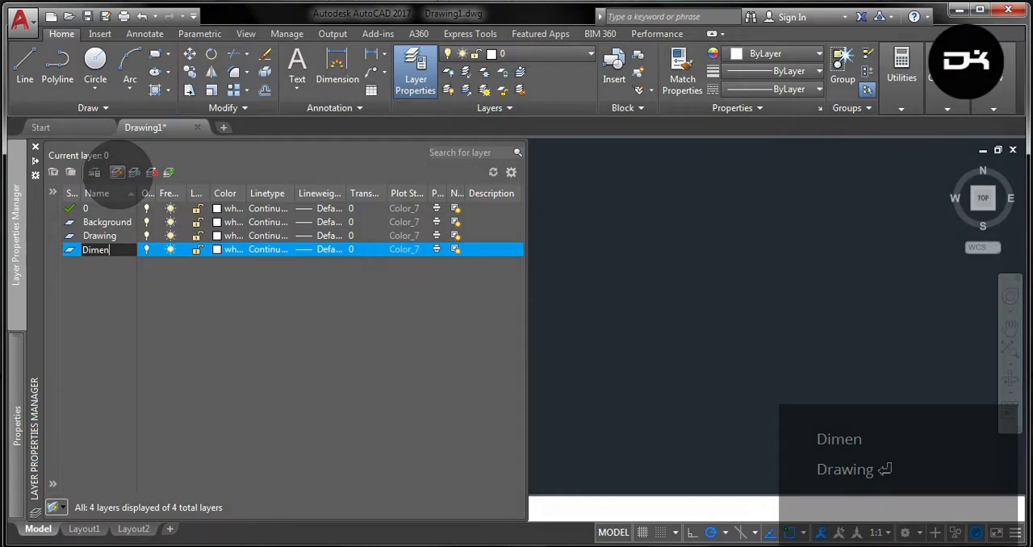
type("tions")
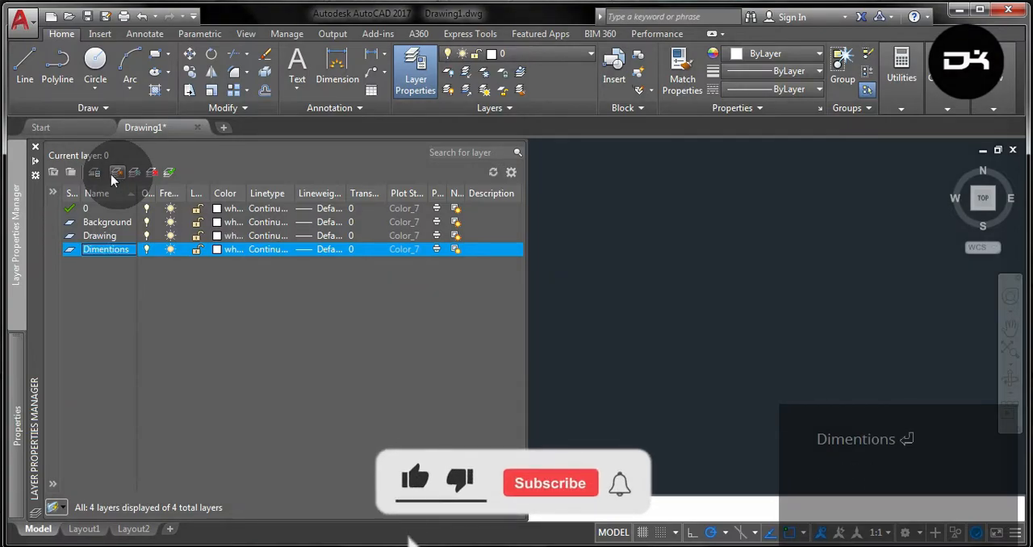
Give the Background layer color 8 and a transparency of 40.
left_click(216, 221)
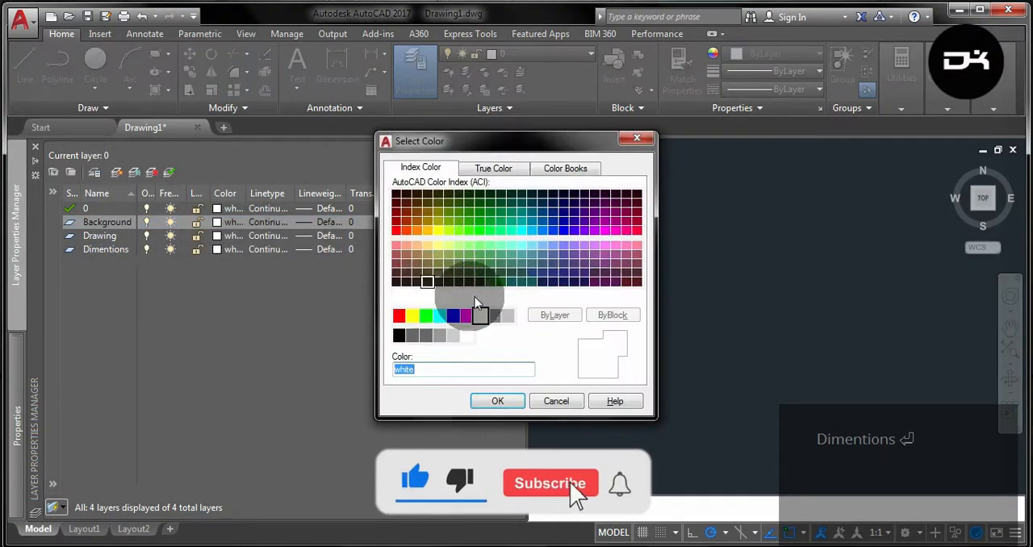
left_click(494, 315)
left_click(497, 401)
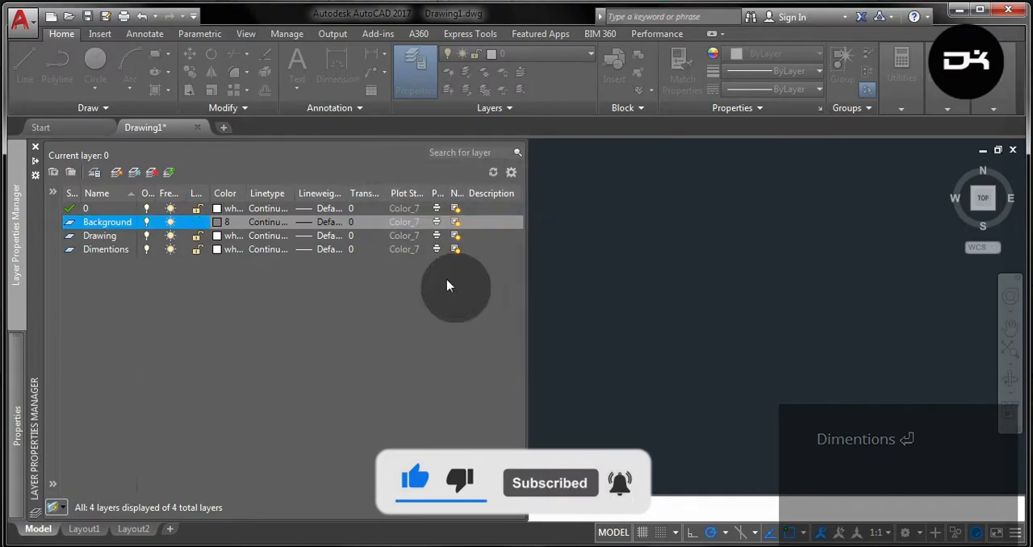
left_click(369, 223)
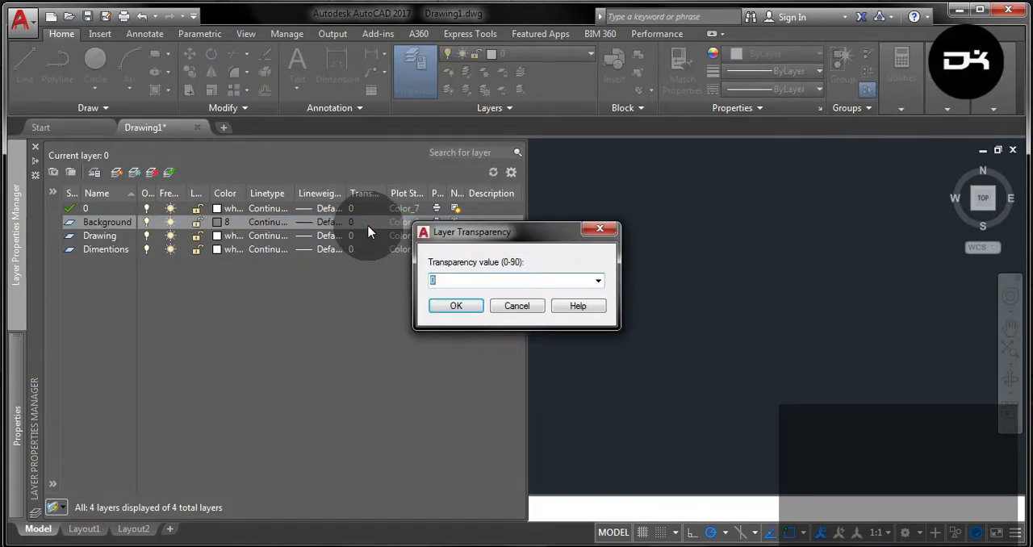
key("Return")
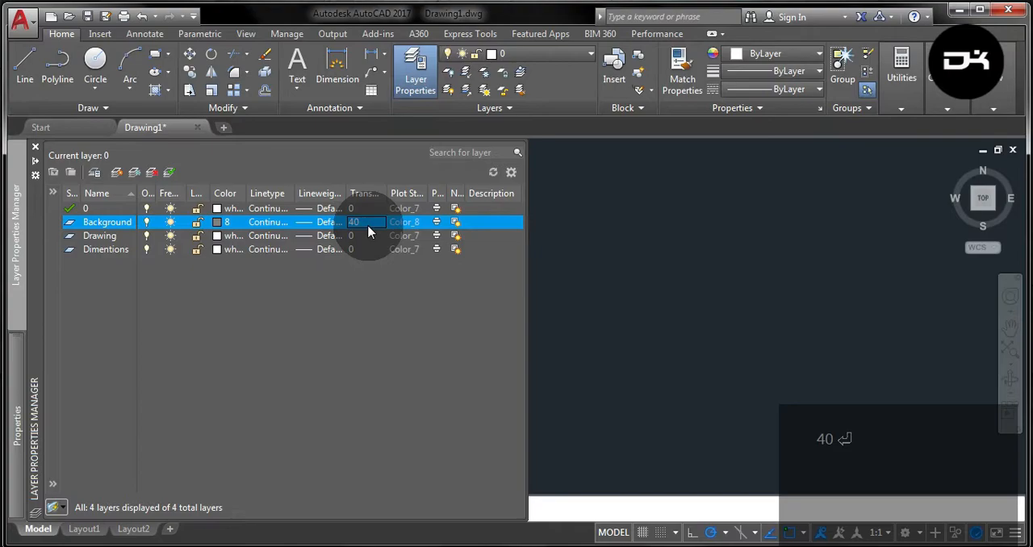
Set the Dimentions layer's color to 250 and make Background the current layer.
left_click(216, 248)
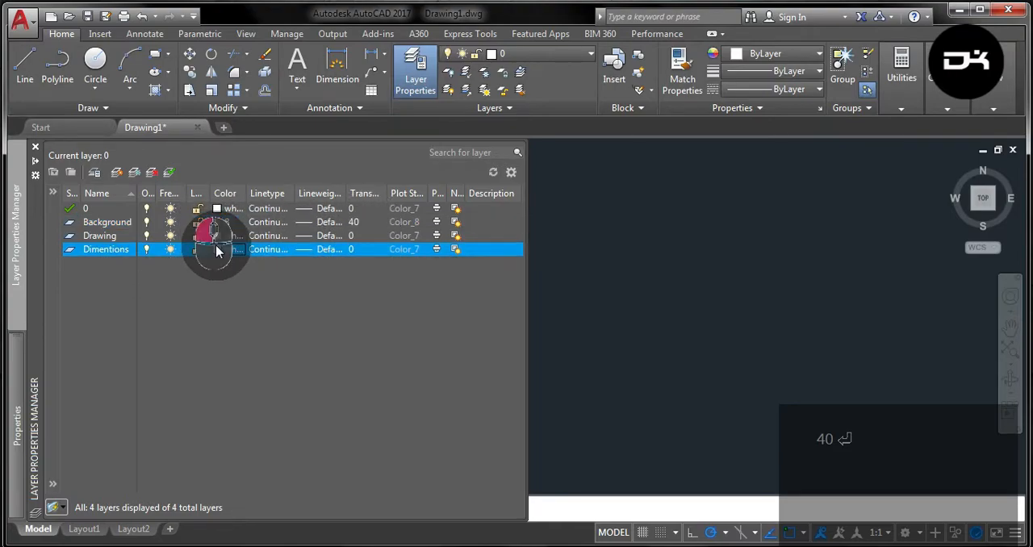
left_click(399, 335)
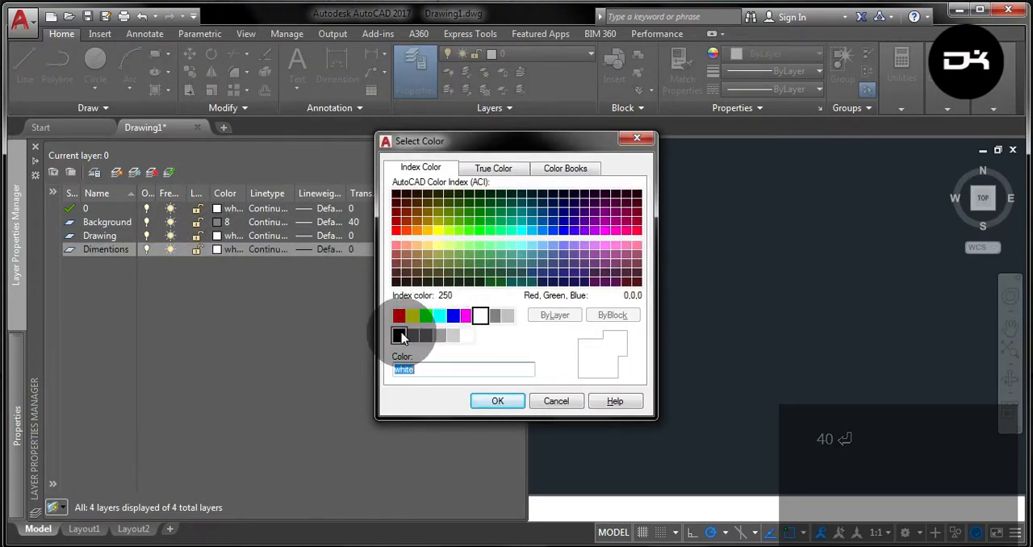
left_click(506, 399)
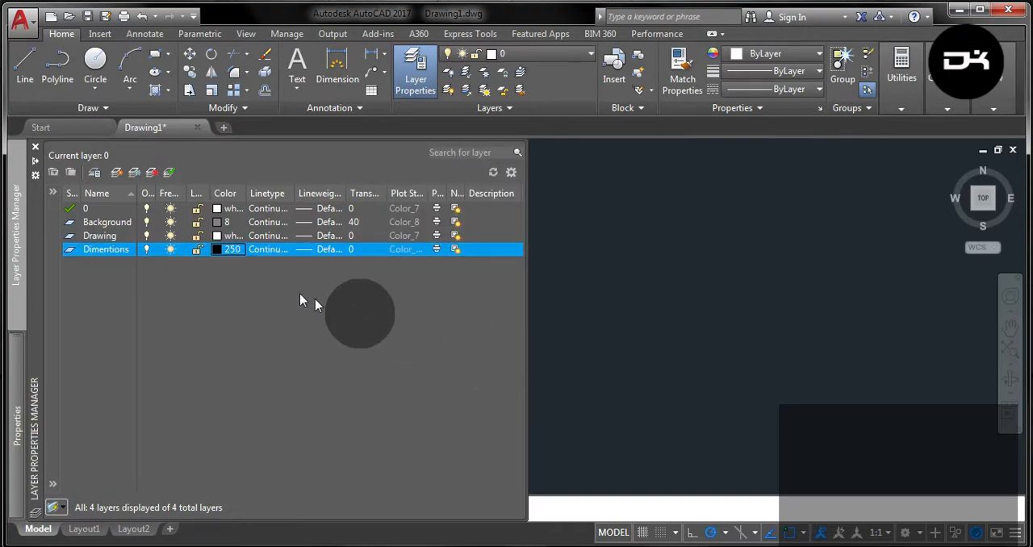
double_click(111, 219)
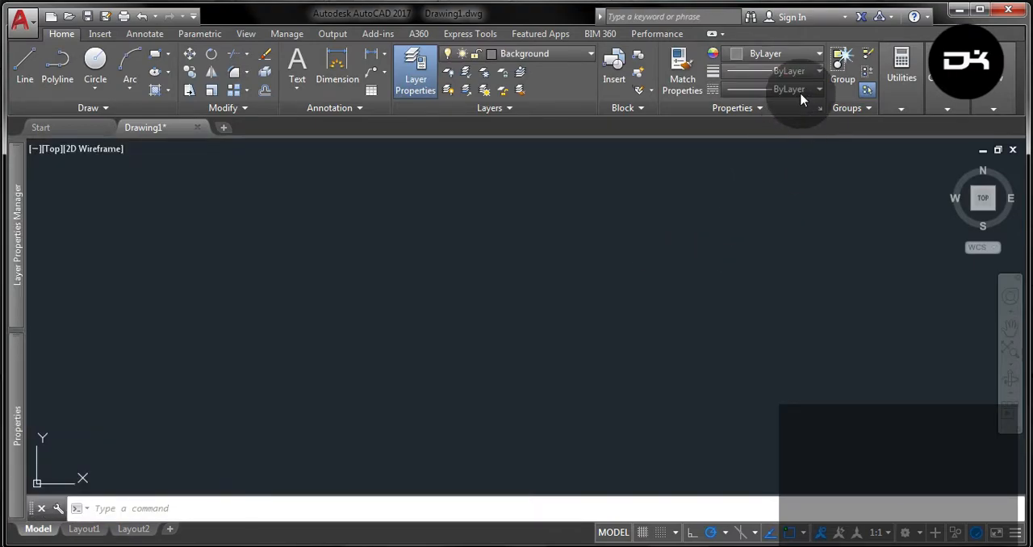
Load the ISO dash linetype ACAD_ISO02W100 into the drawing.
left_click(800, 91)
left_click(746, 164)
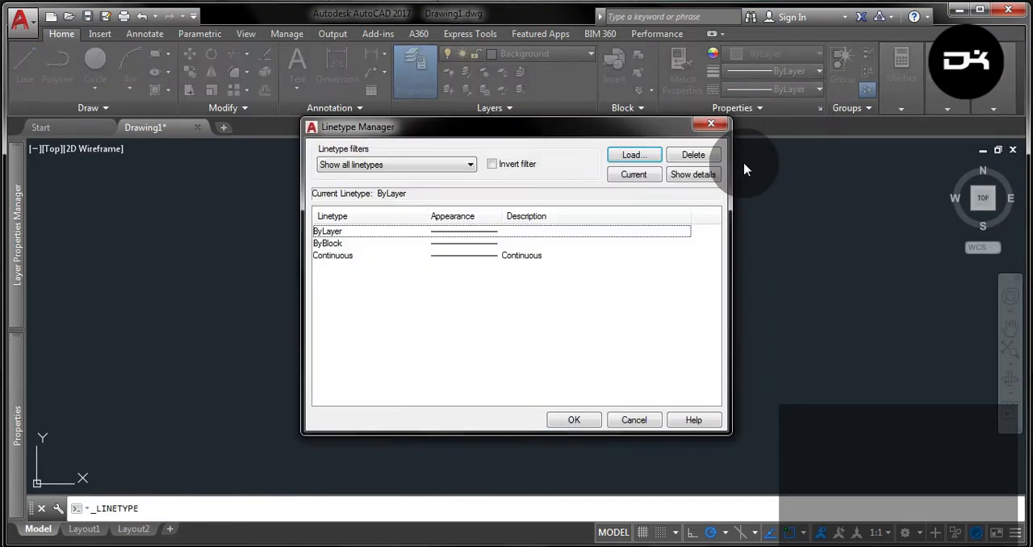
left_click(634, 154)
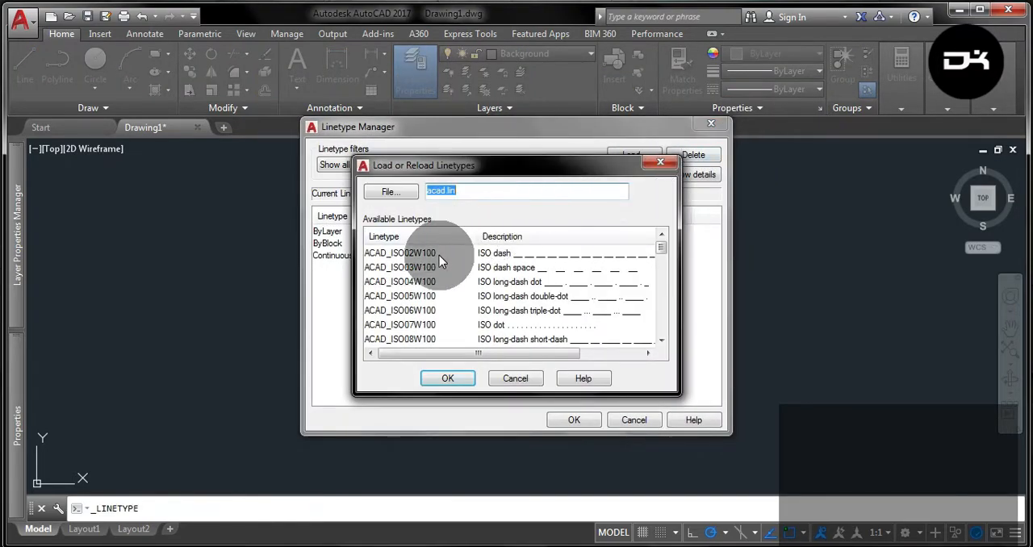
left_click(439, 255)
left_click(458, 377)
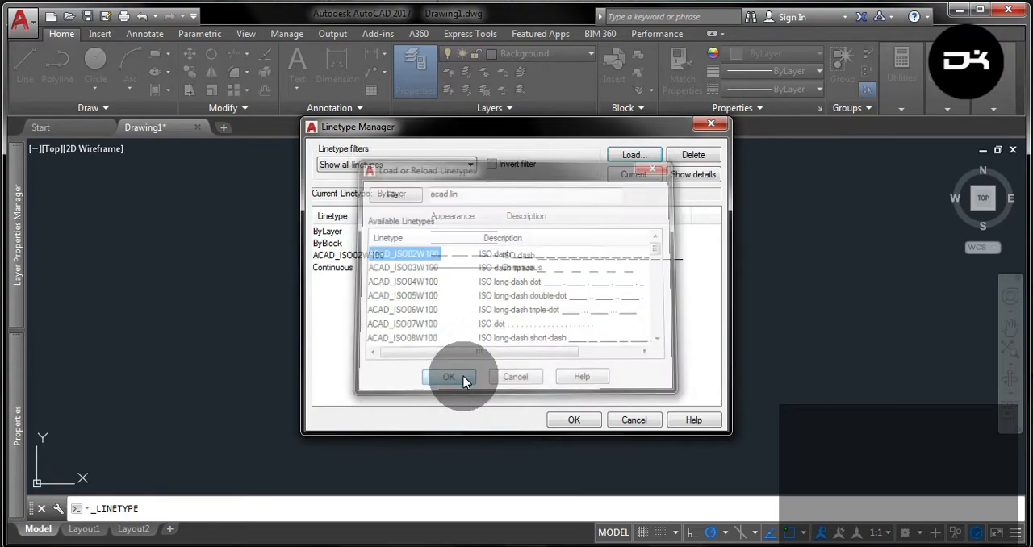
left_click(574, 418)
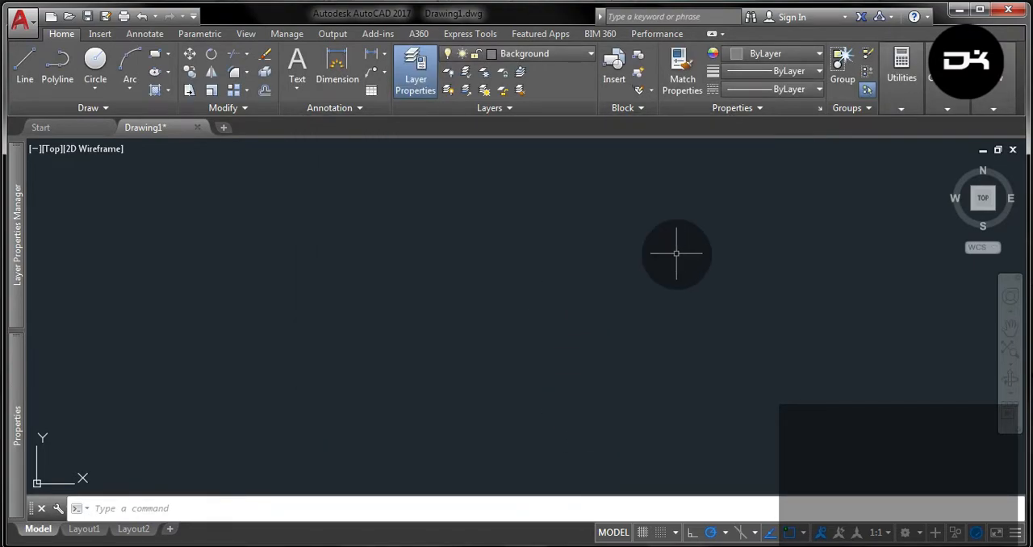
Check the active object snap modes and make ACAD_ISO02W100 the current linetype.
left_click(802, 535)
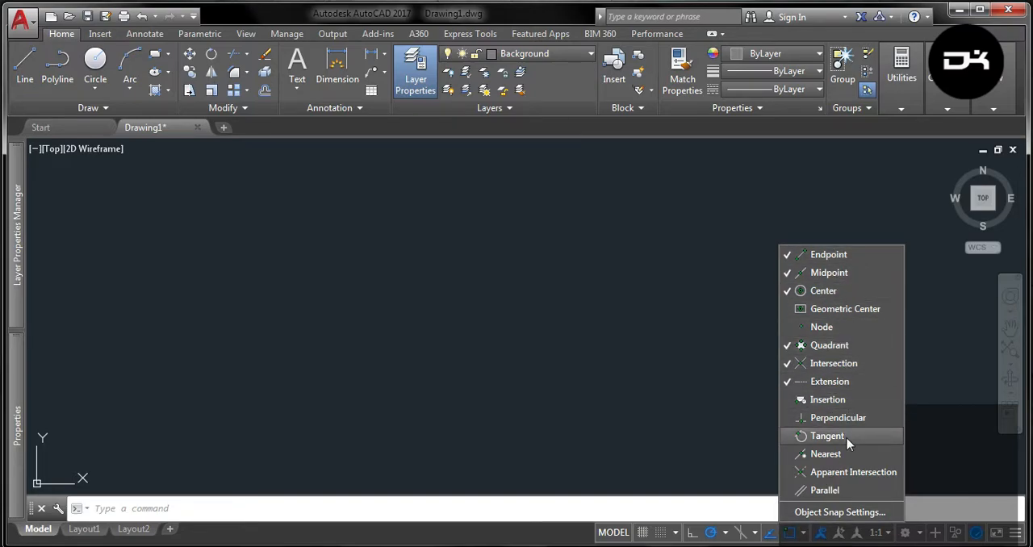
left_click(797, 91)
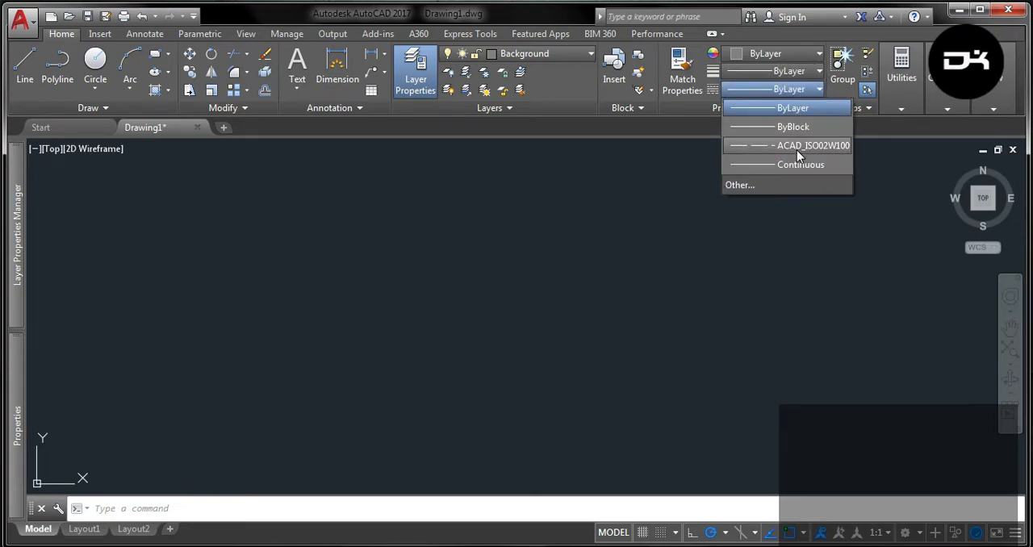
left_click(796, 150)
Draw a horizontal dashed line 350 mm long in the empty drawing area.
scroll(451, 218, "down", 3)
left_click(32, 63)
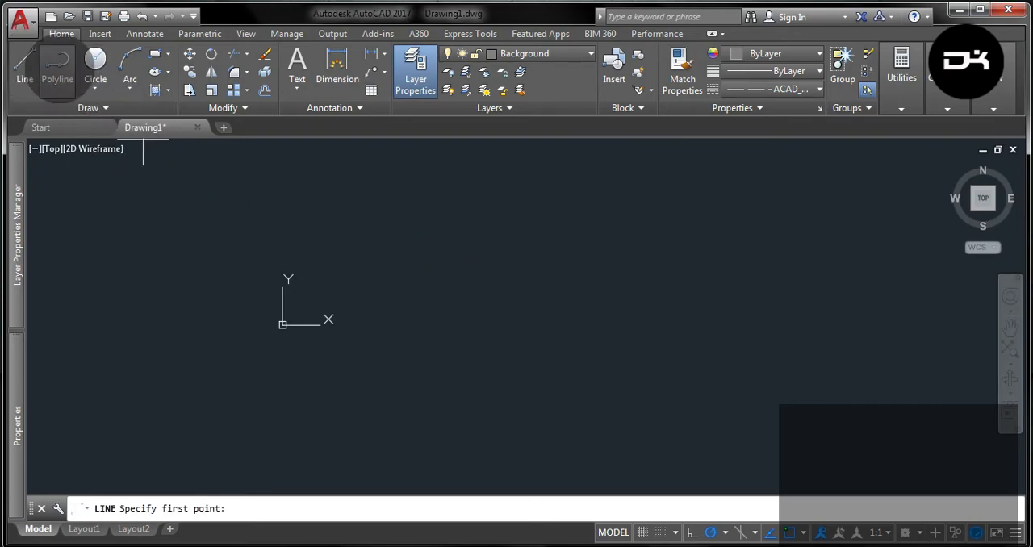
left_click(500, 212)
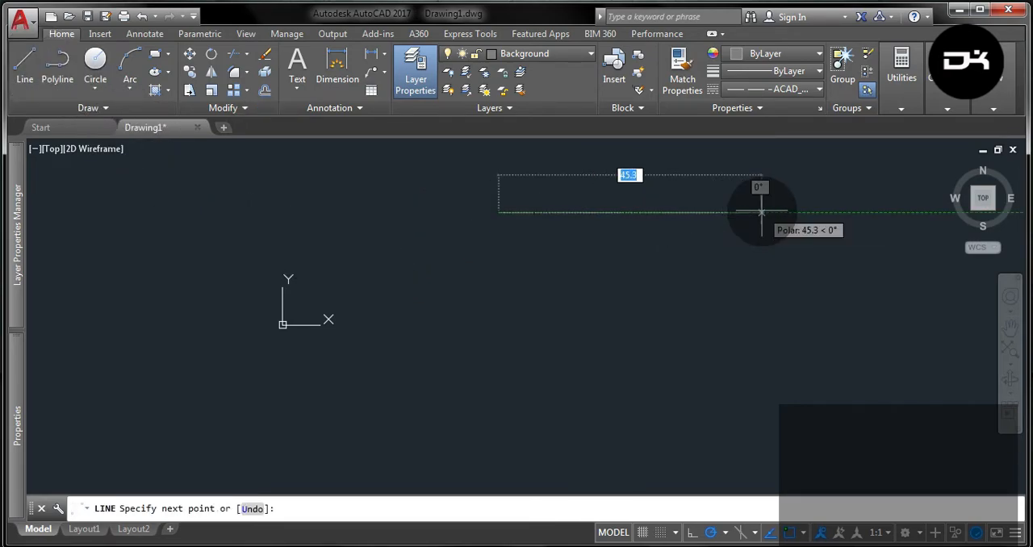
type("350")
key("Return")
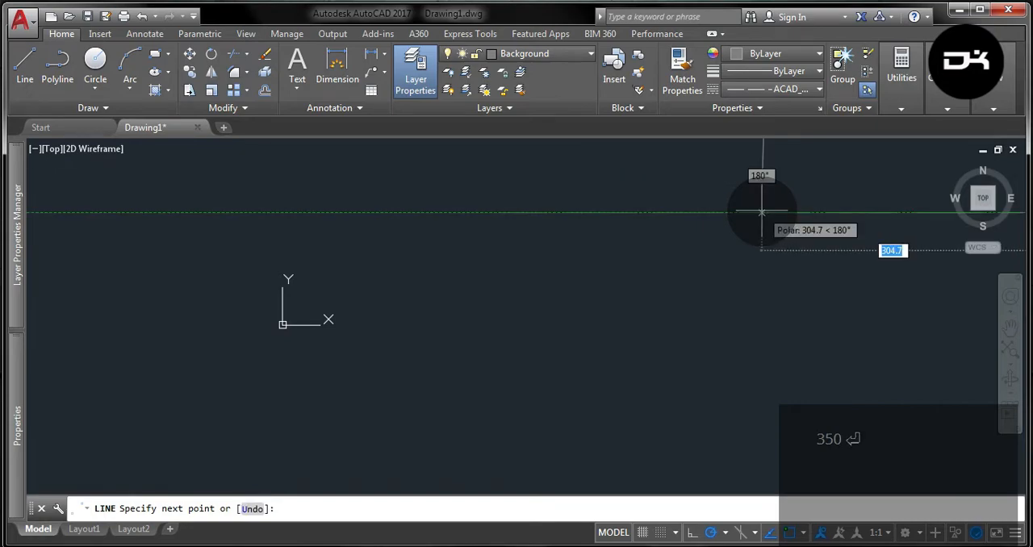
scroll(443, 235, "down", 8)
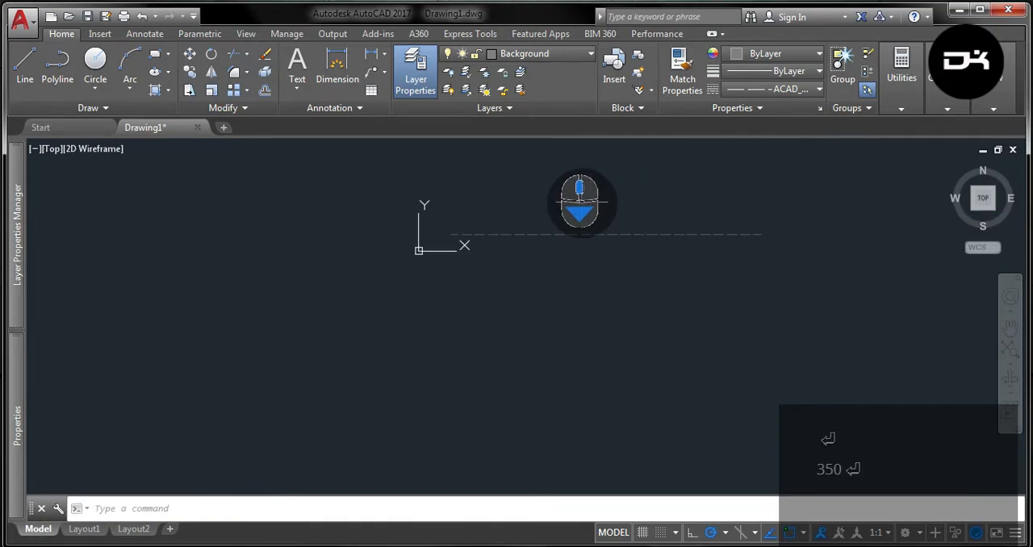
Move the UCS origin away from the dashed line to an empty spot below and left of it.
left_click(418, 250)
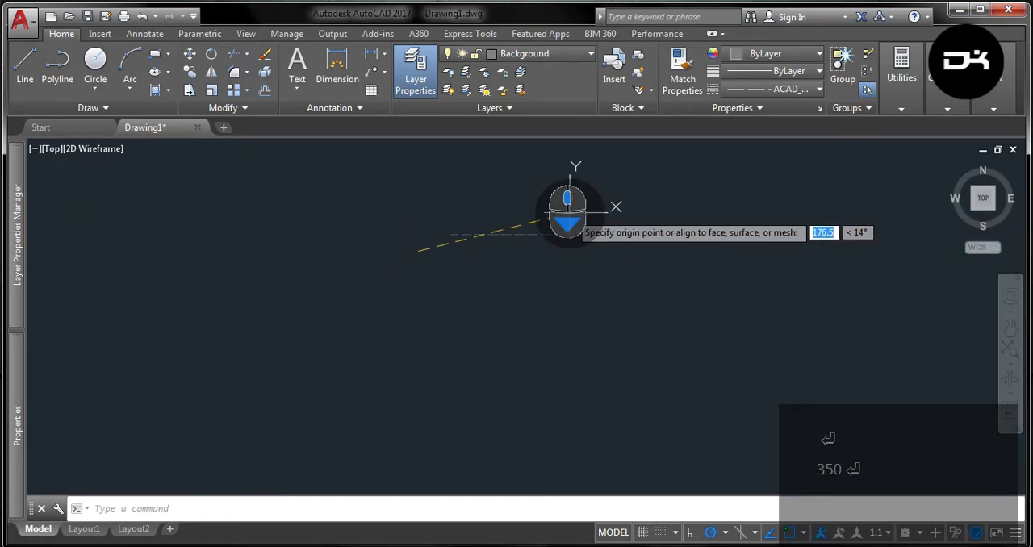
left_click(35, 486)
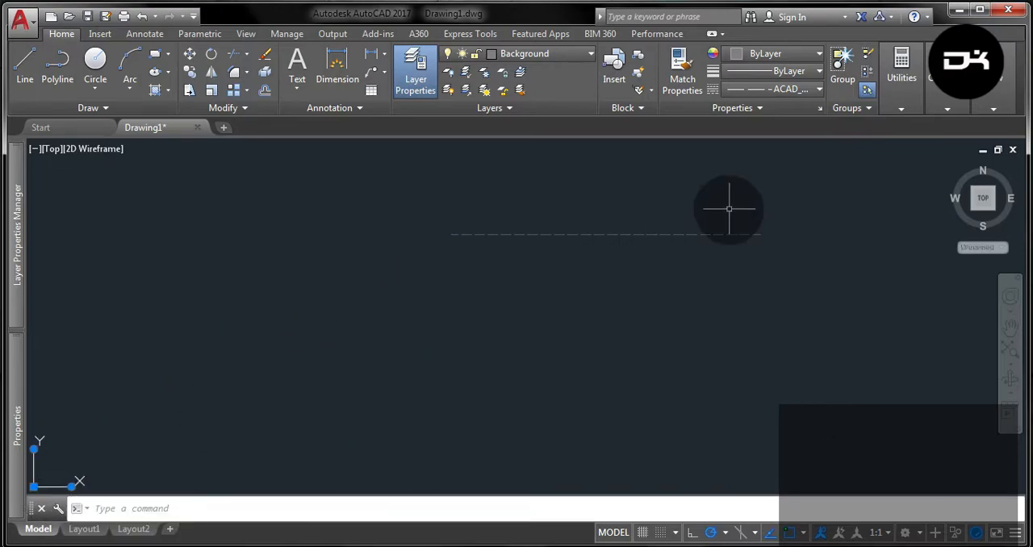
key("Escape")
With polar tracking at 45° increments, mirror the dashed line about a 45° diagonal through its midpoint, keeping the source line.
left_click(725, 533)
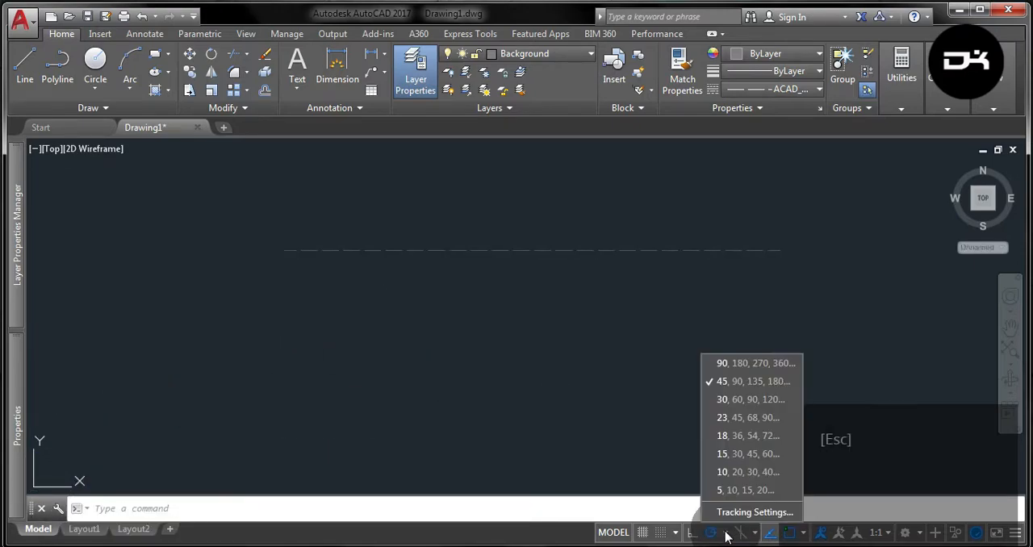
left_click(739, 380)
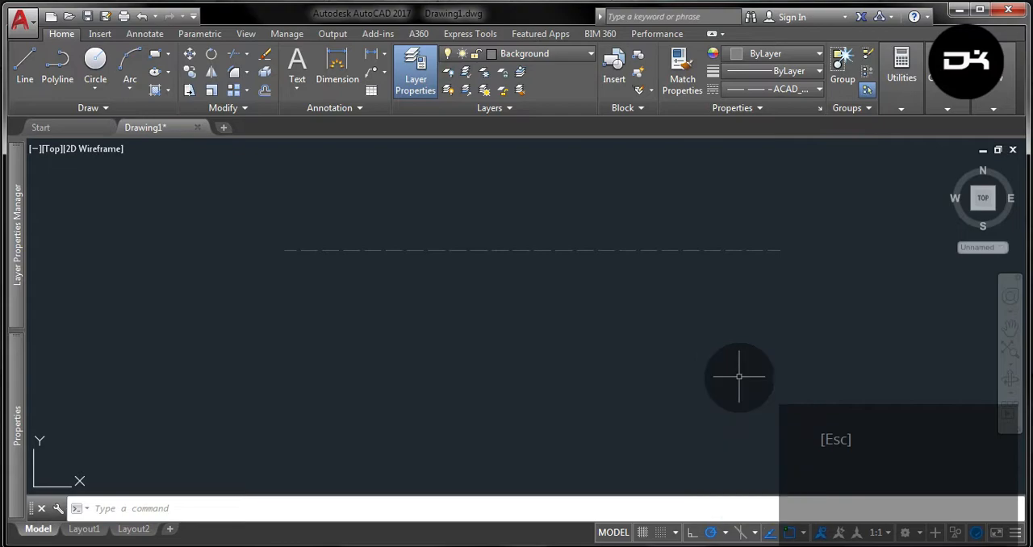
left_click(212, 73)
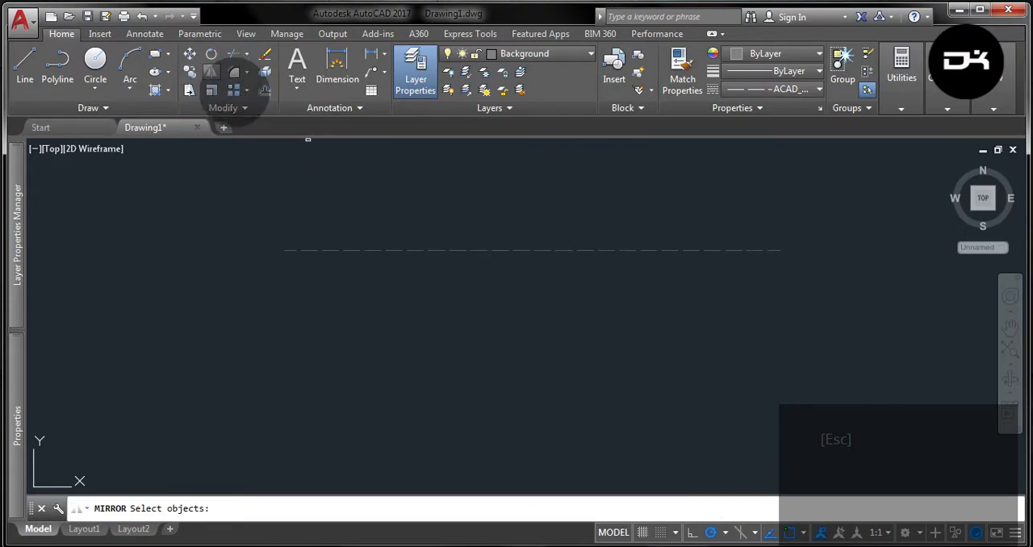
left_click(498, 248)
key("Return")
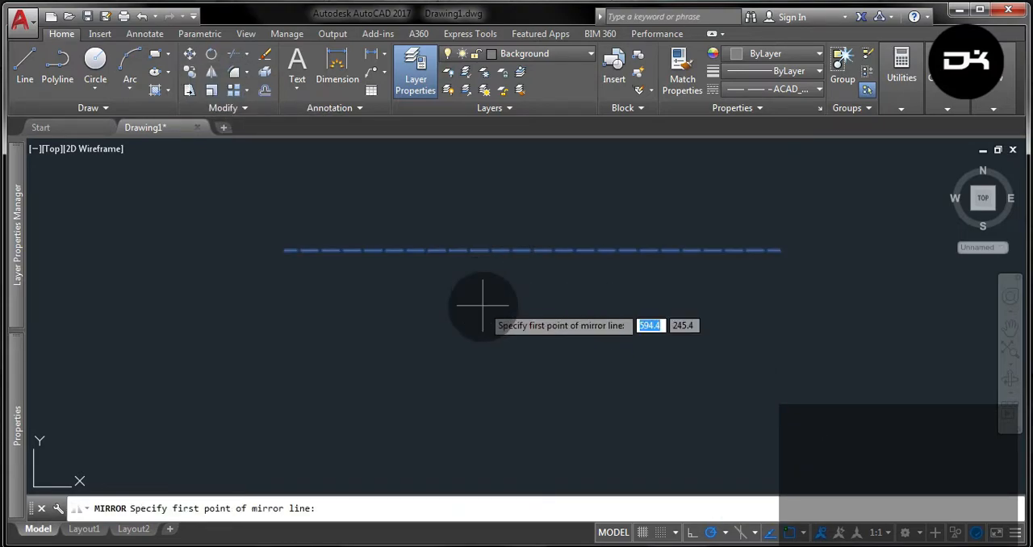
left_click(531, 250)
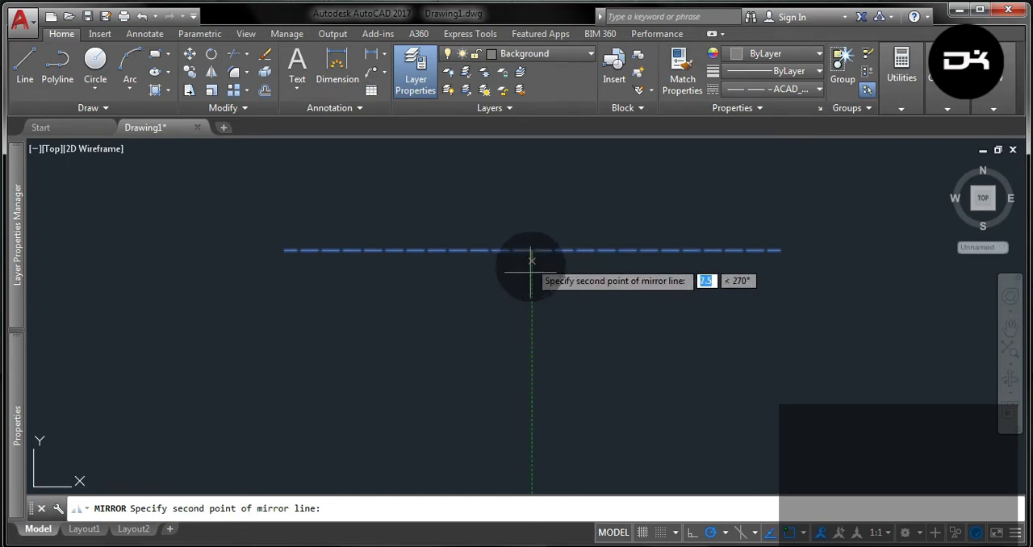
left_click(482, 310)
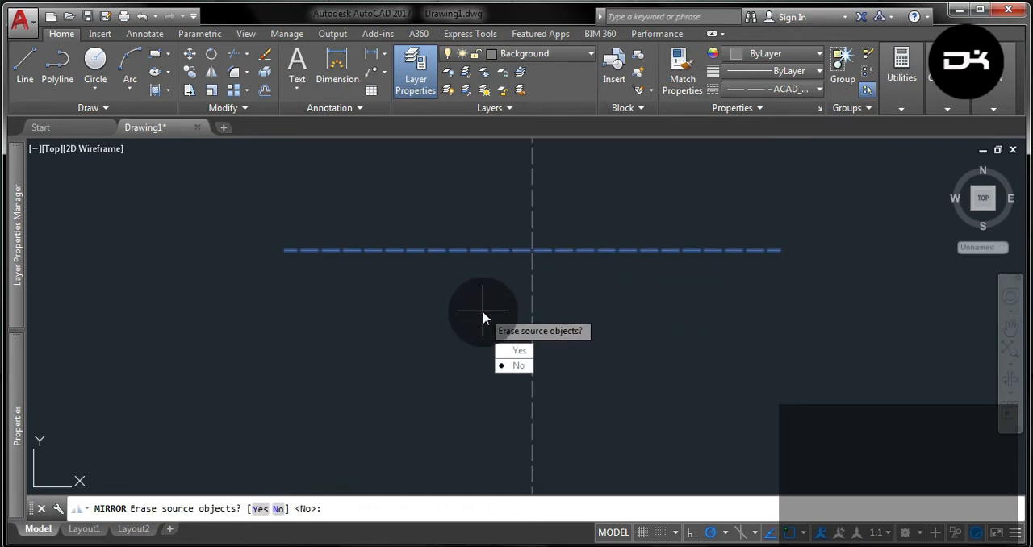
left_click(516, 363)
scroll(594, 312, "down", 2)
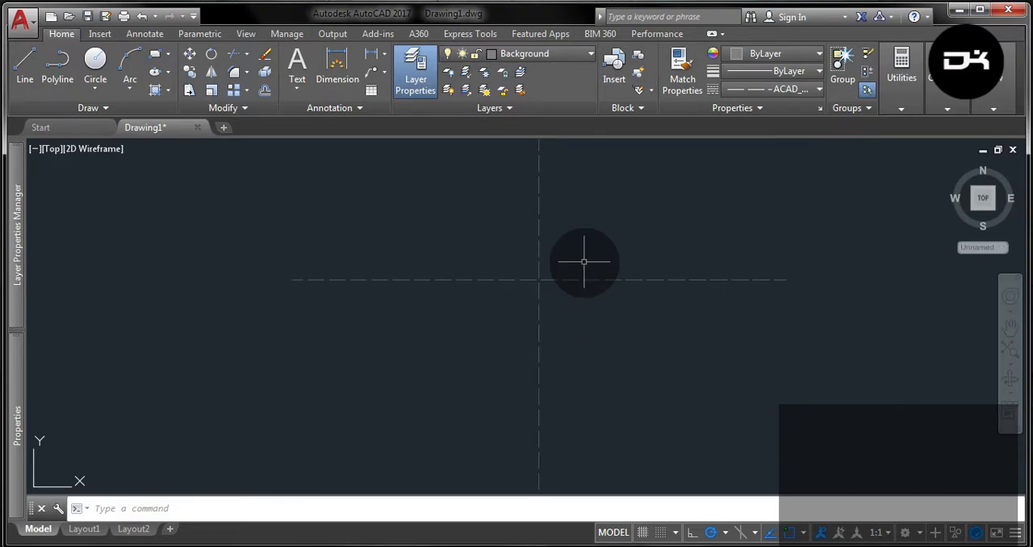
Draw a dashed circle with a 130 mm radius centered on the centerline intersection.
left_click(95, 61)
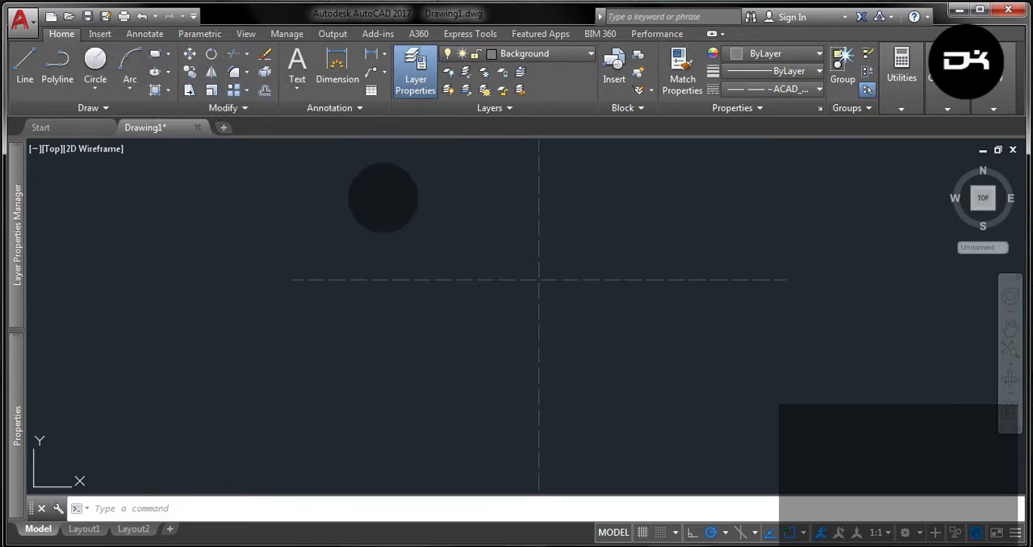
left_click(541, 279)
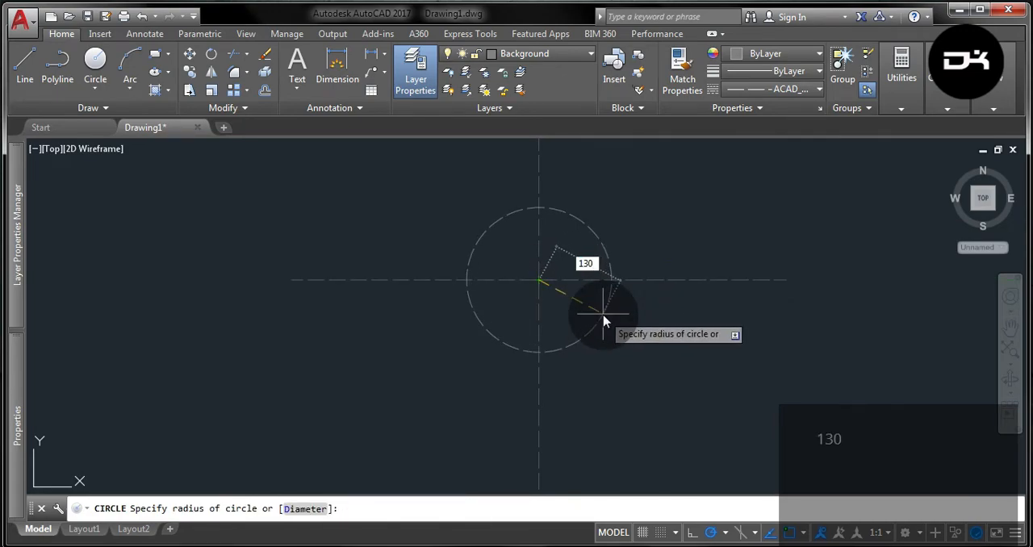
key("Return")
scroll(560, 380, "down", 3)
scroll(564, 385, "up", 1)
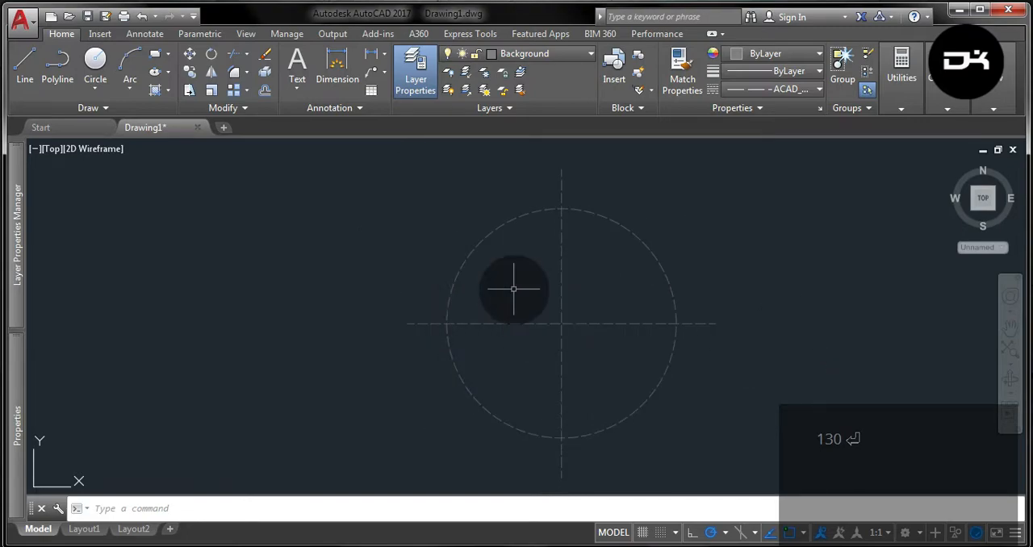
Make Drawing the current layer and set the current linetype to ByLayer.
left_click(533, 55)
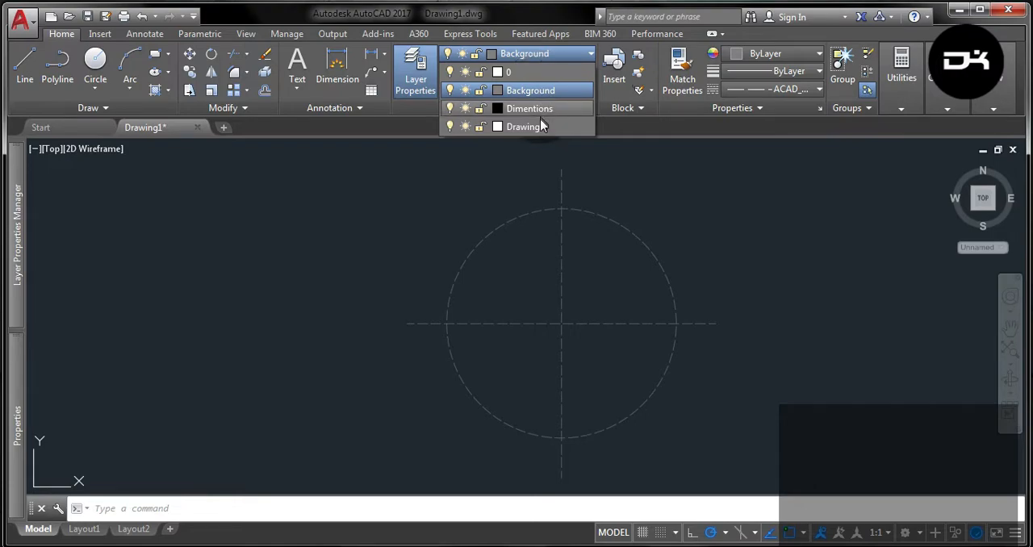
left_click(533, 127)
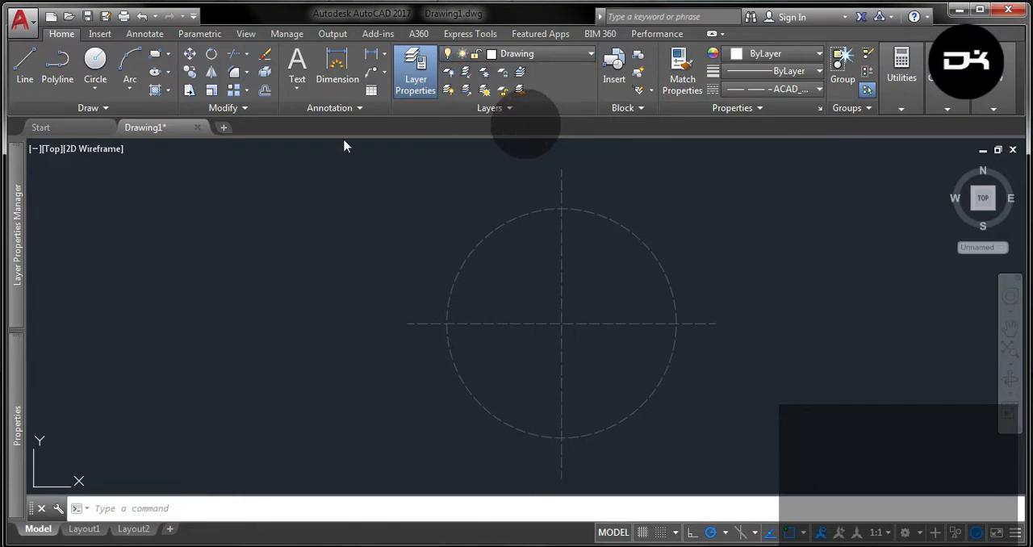
key("Escape")
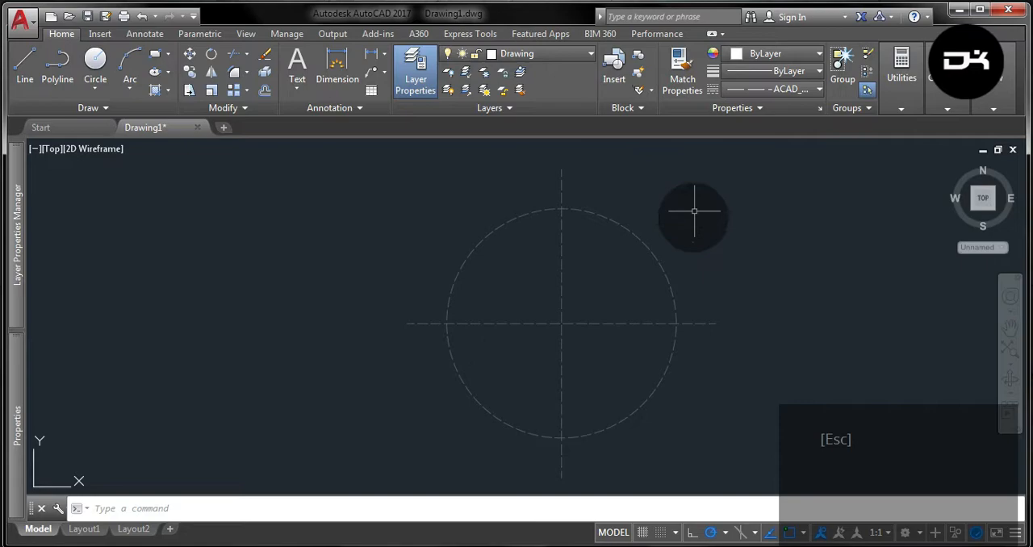
left_click(809, 94)
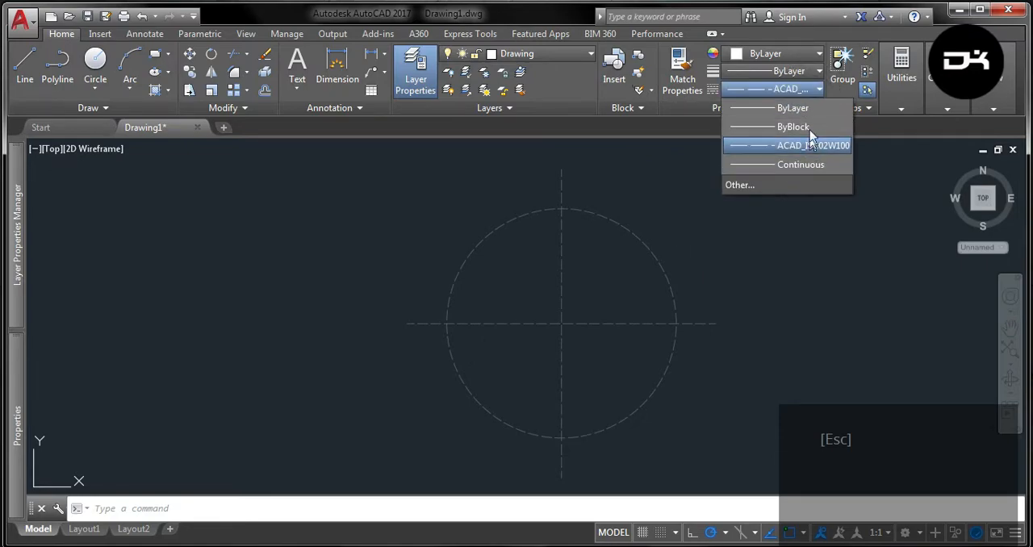
left_click(810, 109)
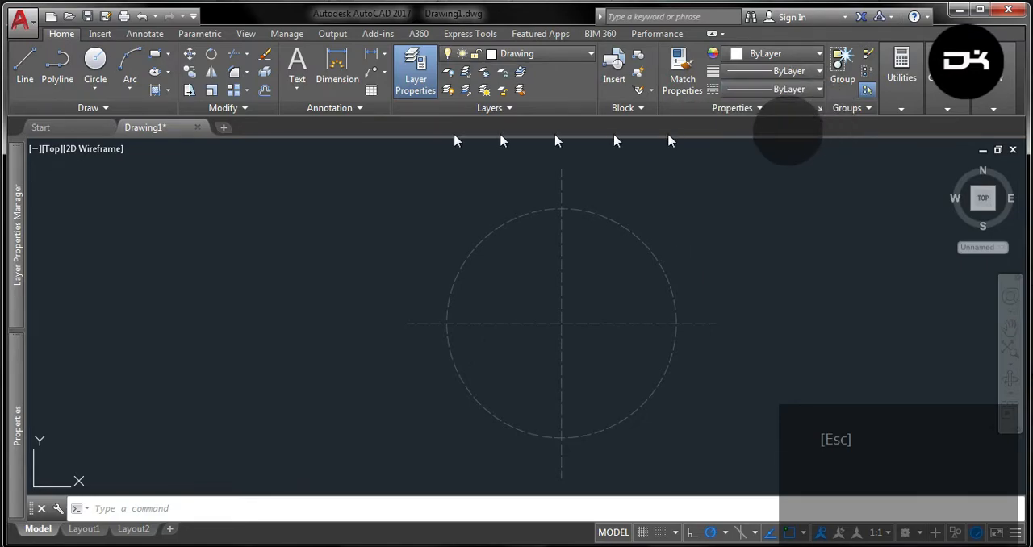
Draw two concentric circles with radii of 162 mm and 143 mm at the centerline intersection.
left_click(93, 60)
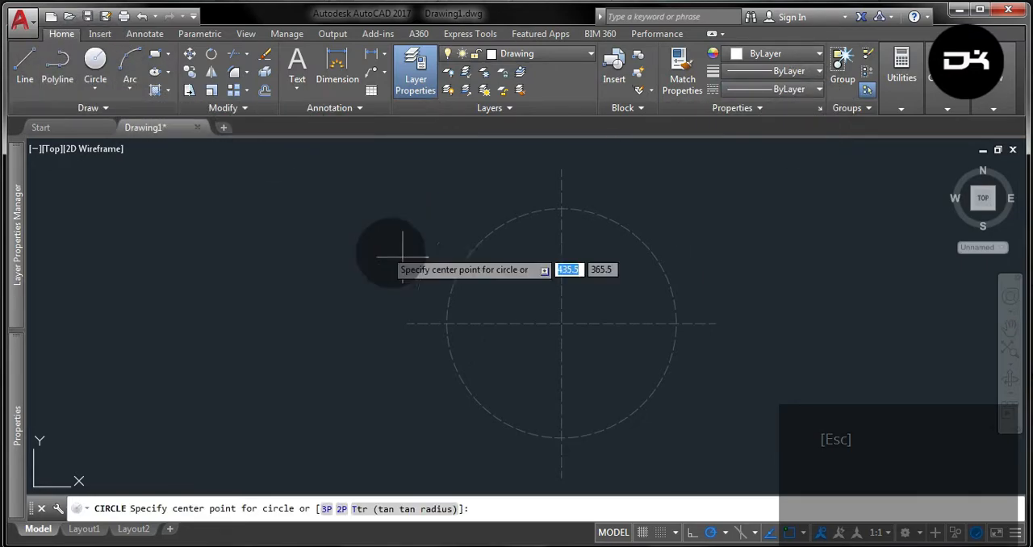
left_click(562, 325)
type("162")
key("Return")
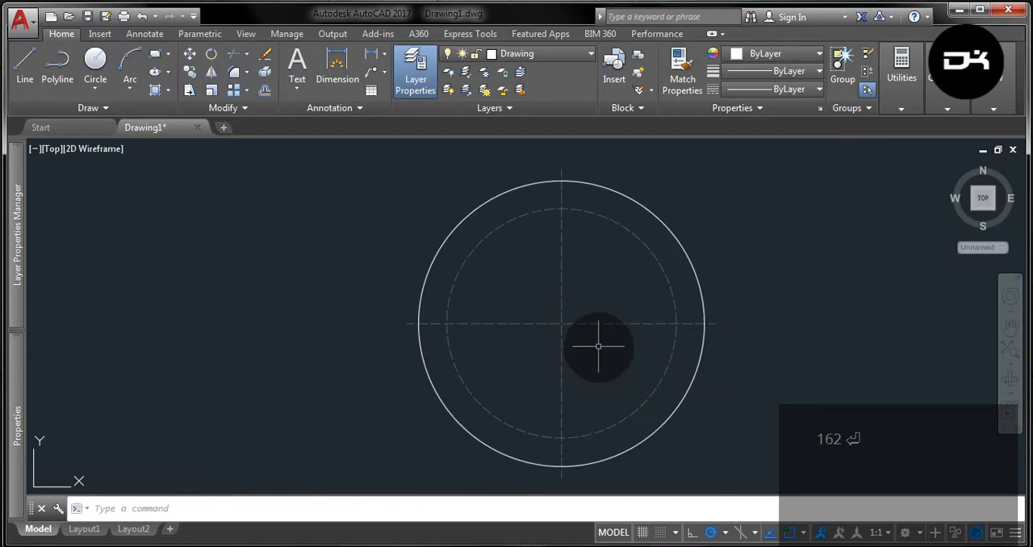
left_click(95, 61)
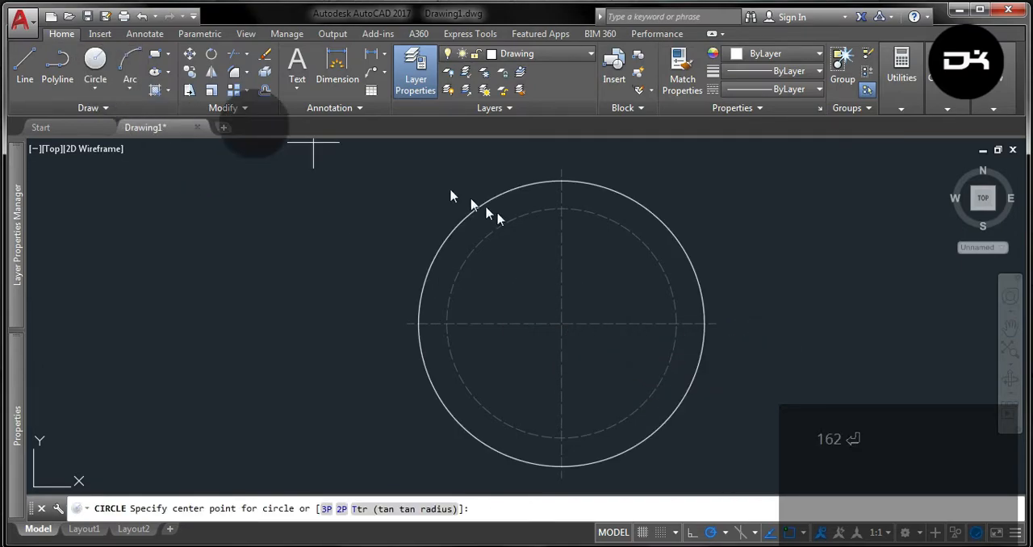
left_click(562, 325)
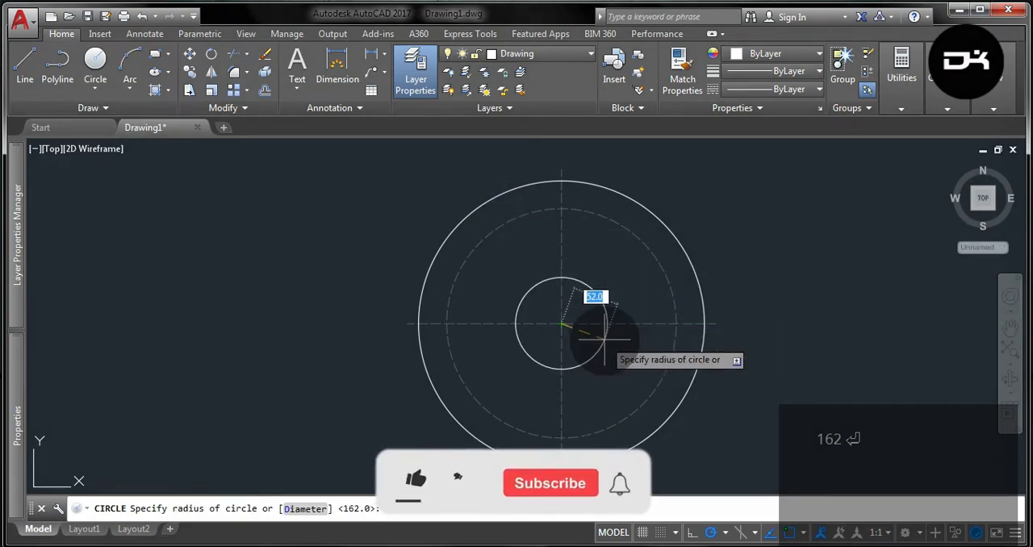
type("143")
key("Return")
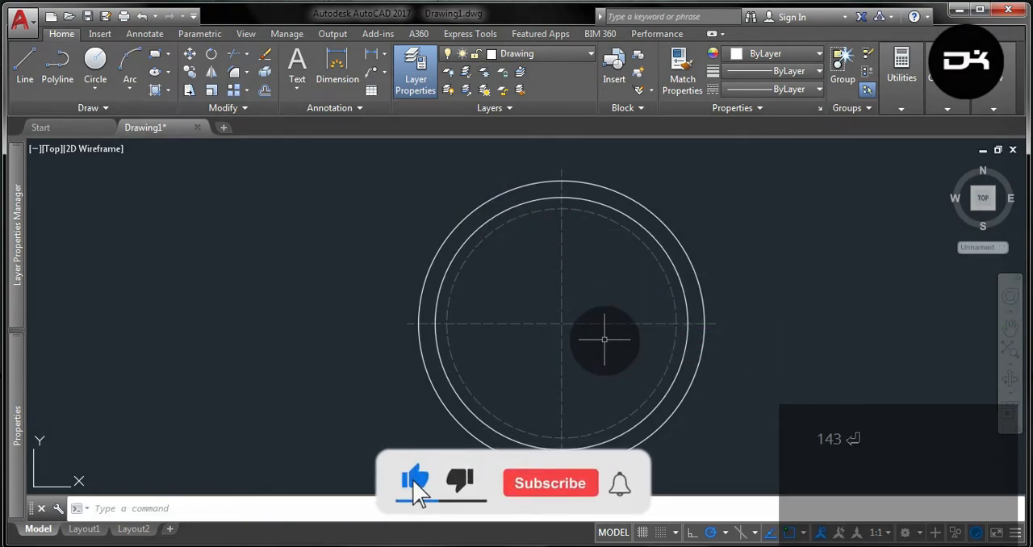
Add two more concentric circles with radii of 117 mm and 97.5 mm at the centerline intersection.
left_click(95, 61)
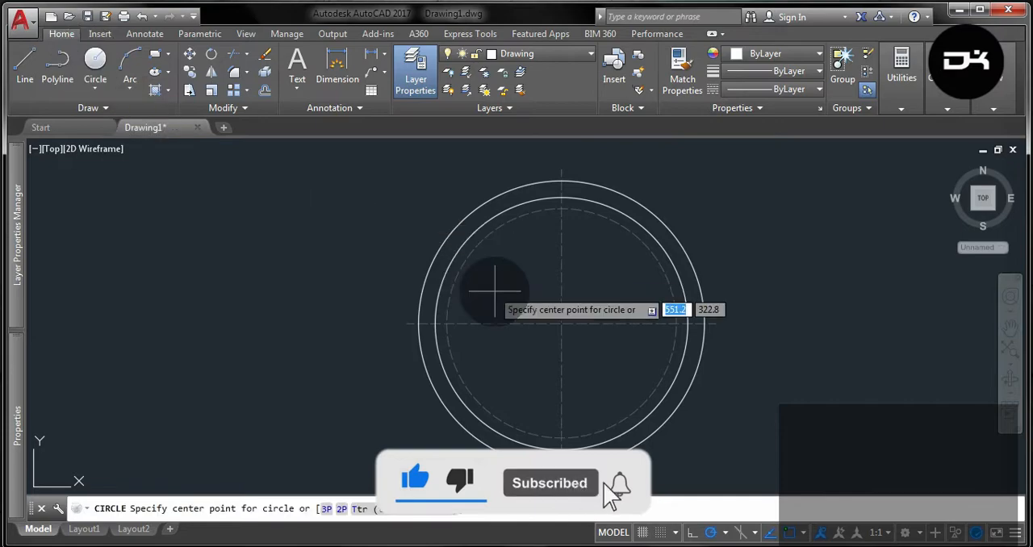
left_click(563, 324)
type("117")
key("Return")
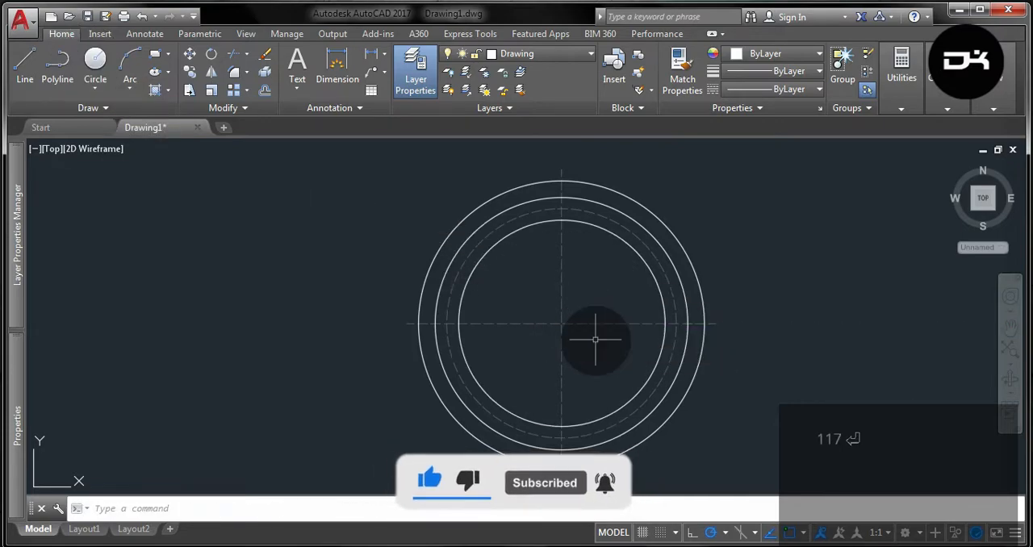
left_click(95, 61)
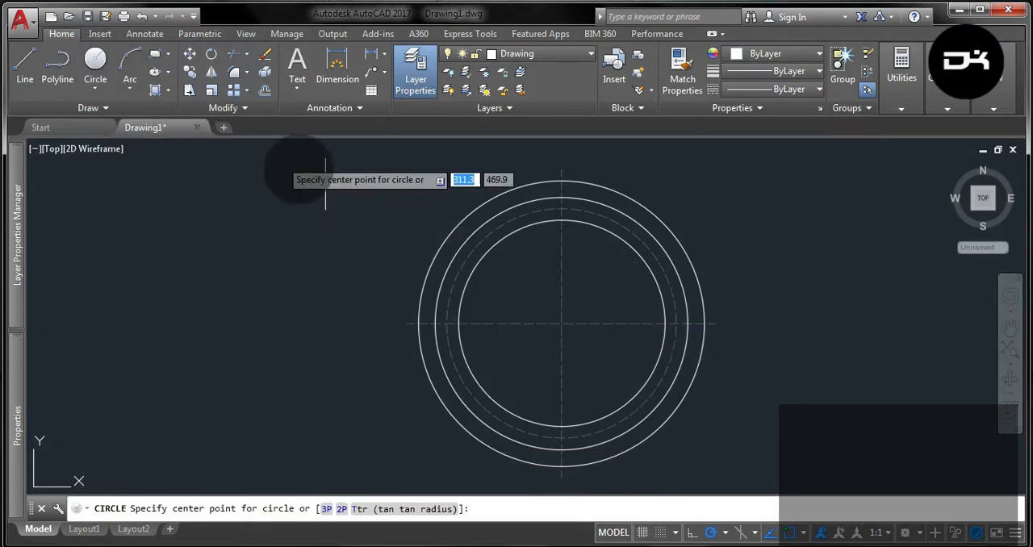
left_click(563, 324)
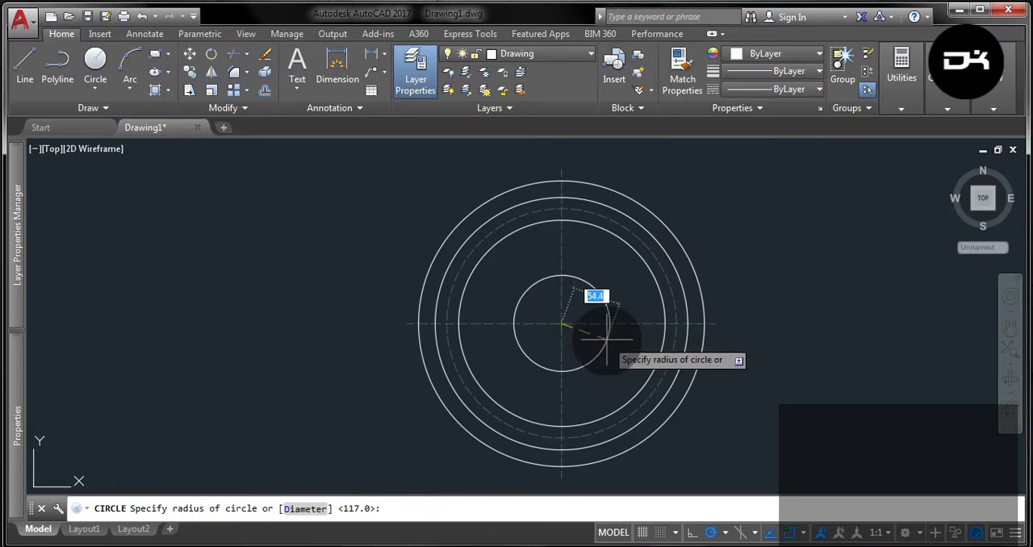
type("97.5")
key("Return")
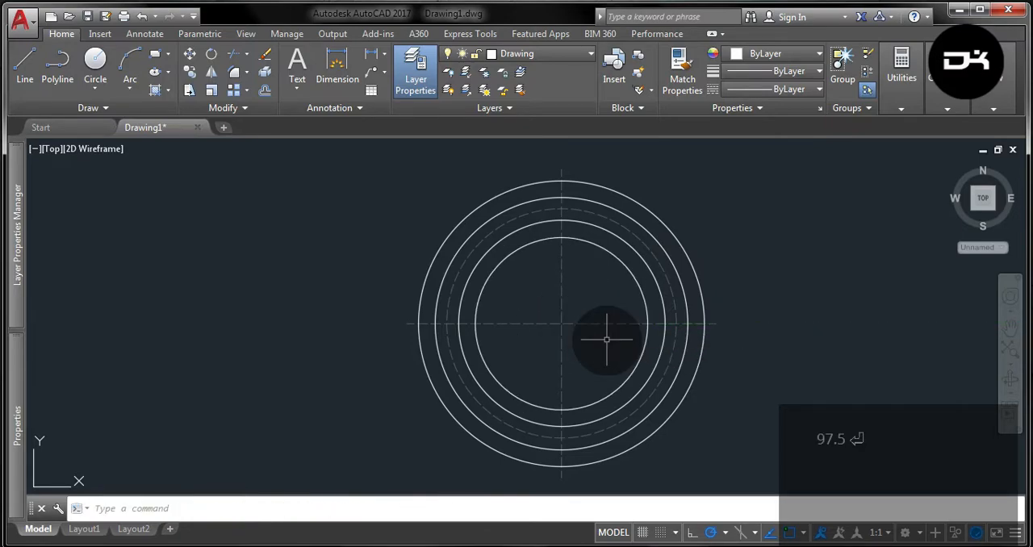
Draw a circle with a 26 mm radius centered where the innermost circle crosses the horizontal centerline on the right.
left_click(95, 61)
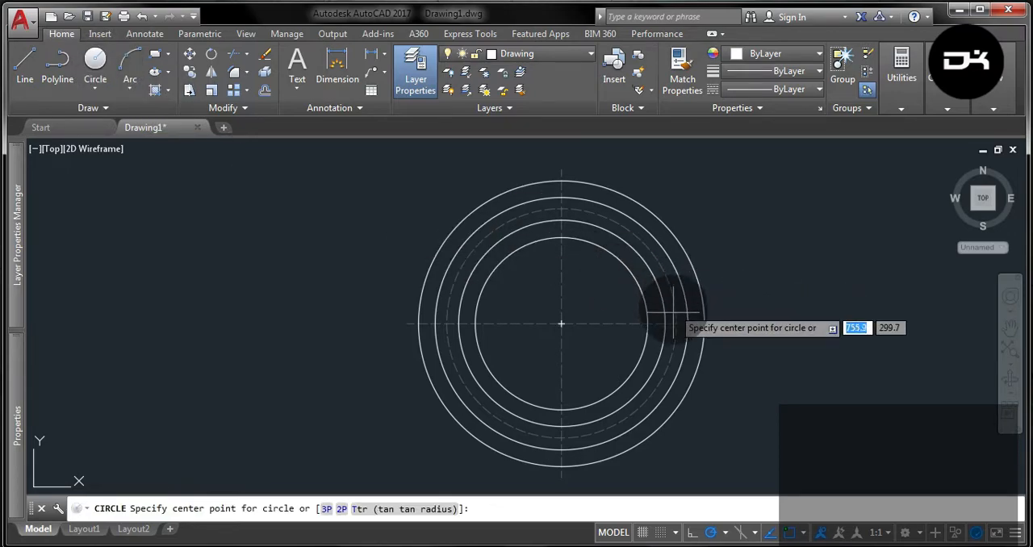
left_click(646, 323)
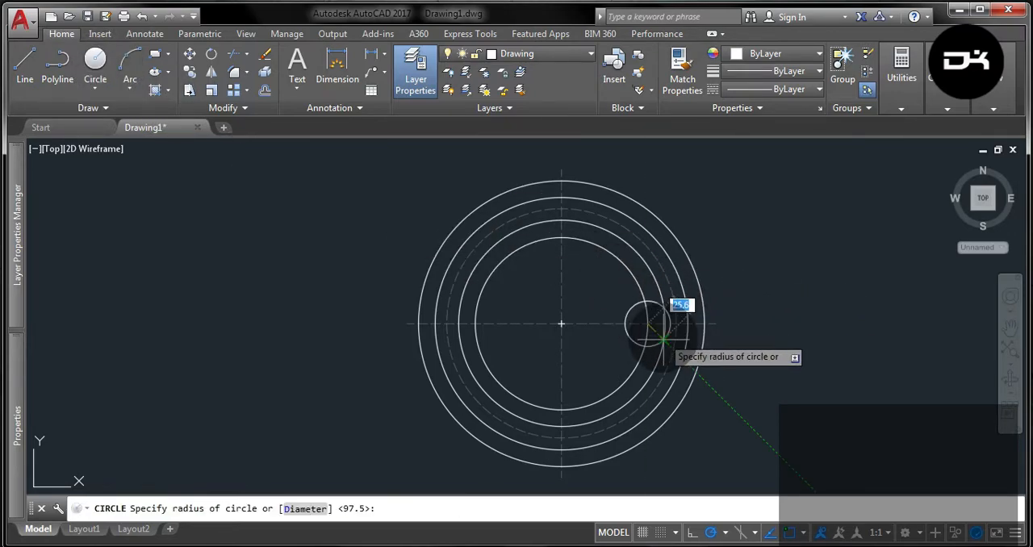
type("26")
key("Return")
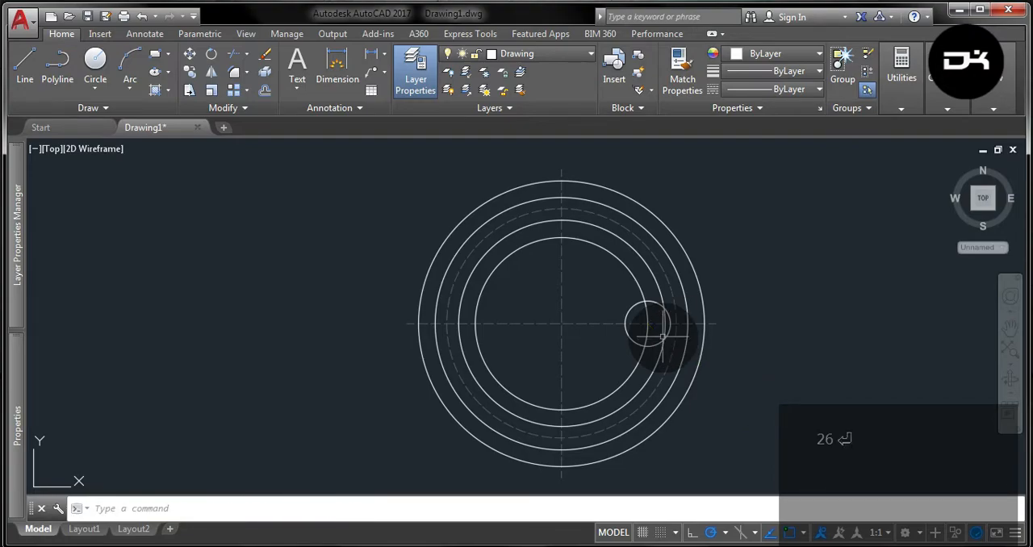
Trim away the part of the 26 mm radius circle that lies outside the innermost circle.
left_click(643, 348)
left_click(614, 332)
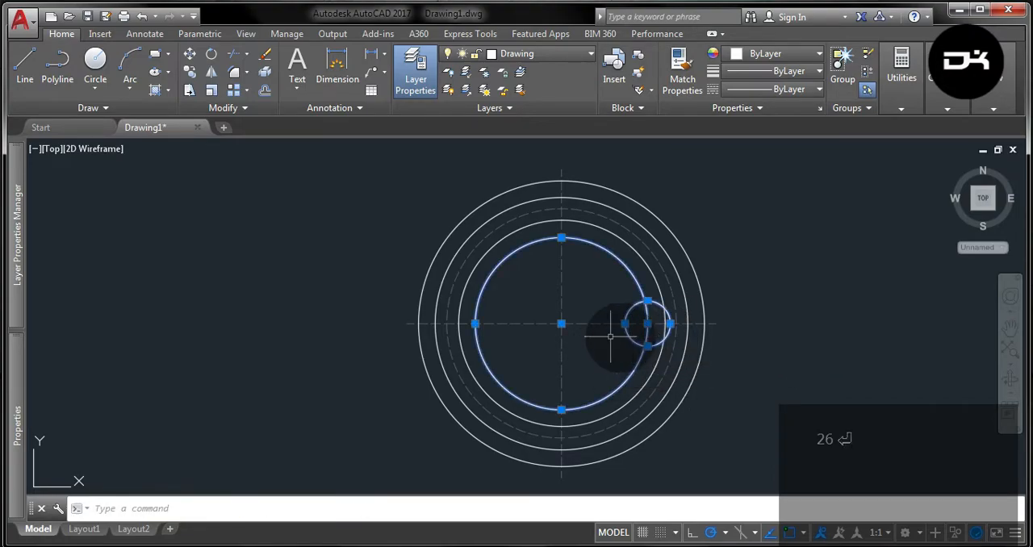
left_click(234, 53)
left_click(656, 345)
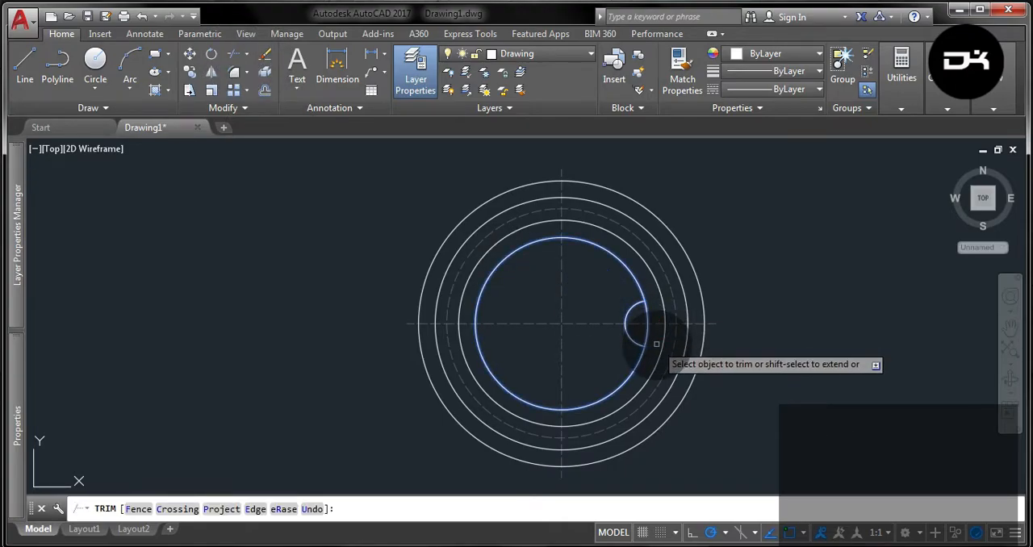
key("Return")
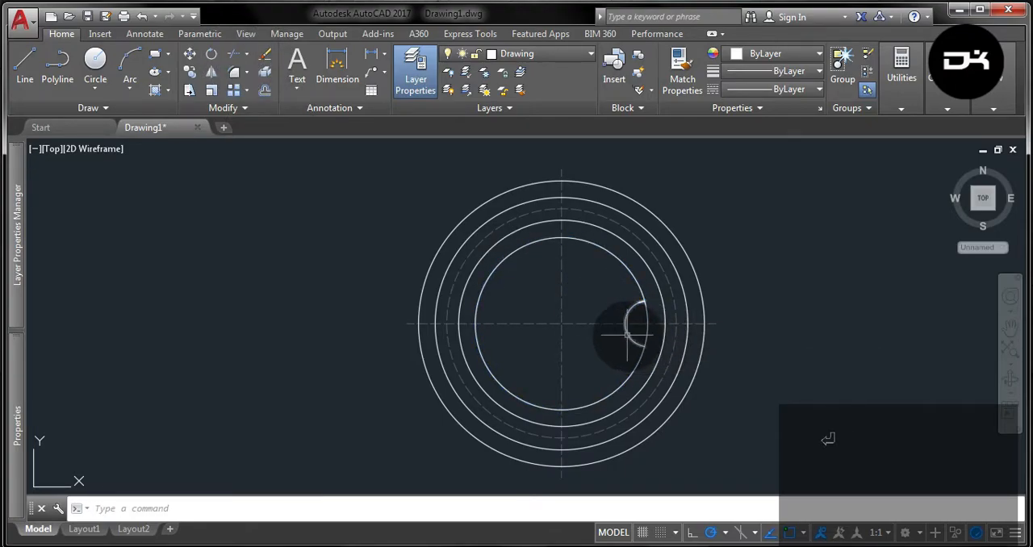
Create a polar array of the trimmed arc around the common circle center with 4 items over 360°.
left_click(627, 332)
left_click(247, 90)
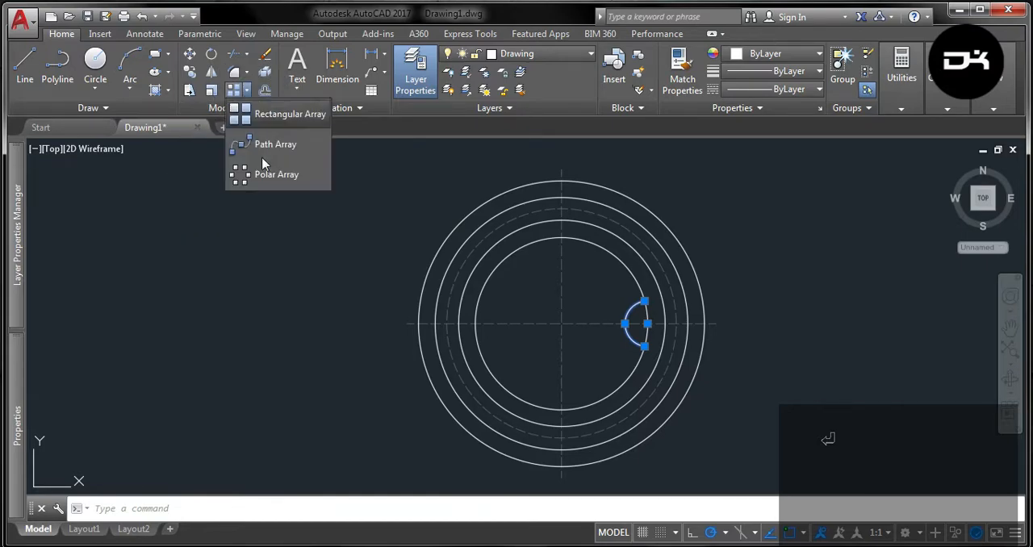
left_click(267, 176)
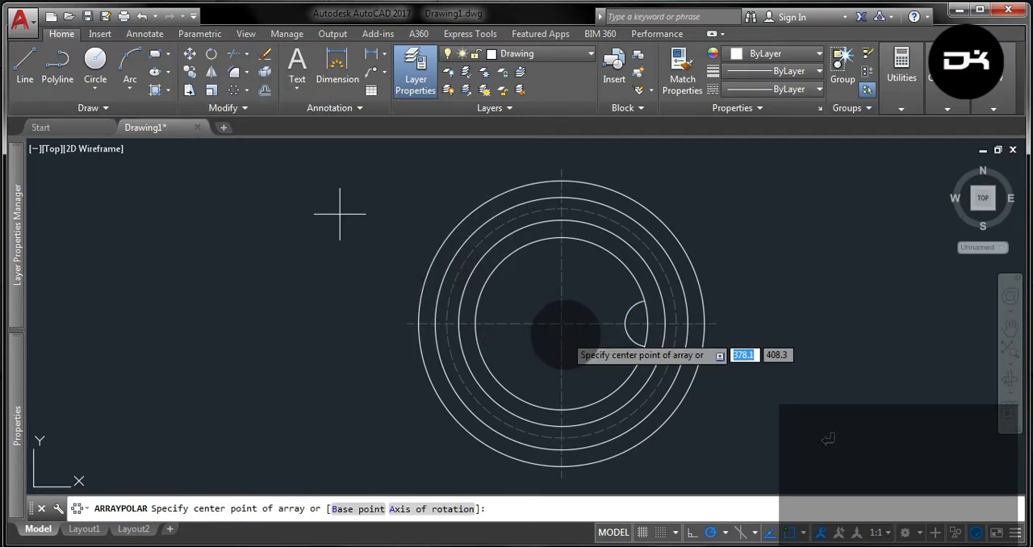
left_click(561, 323)
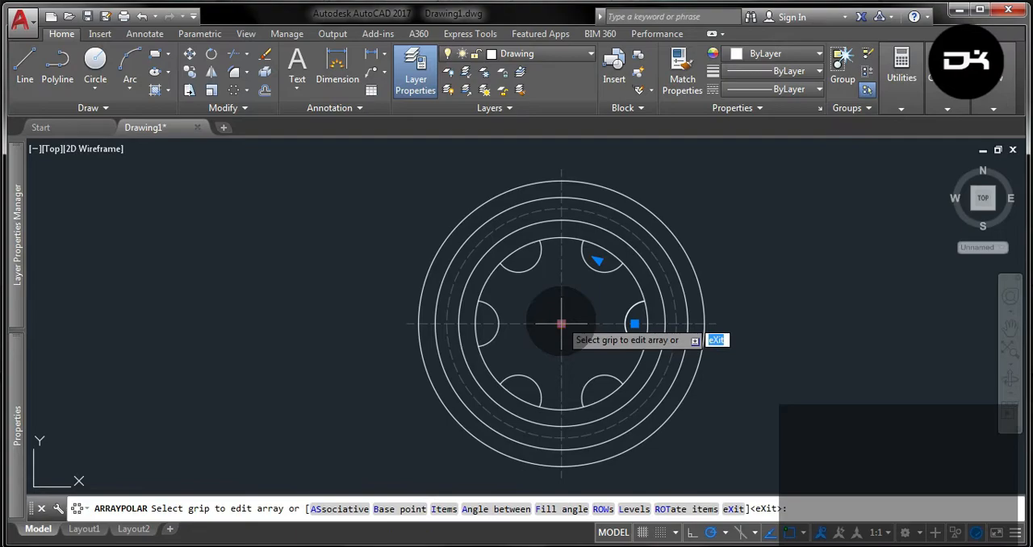
key("Return")
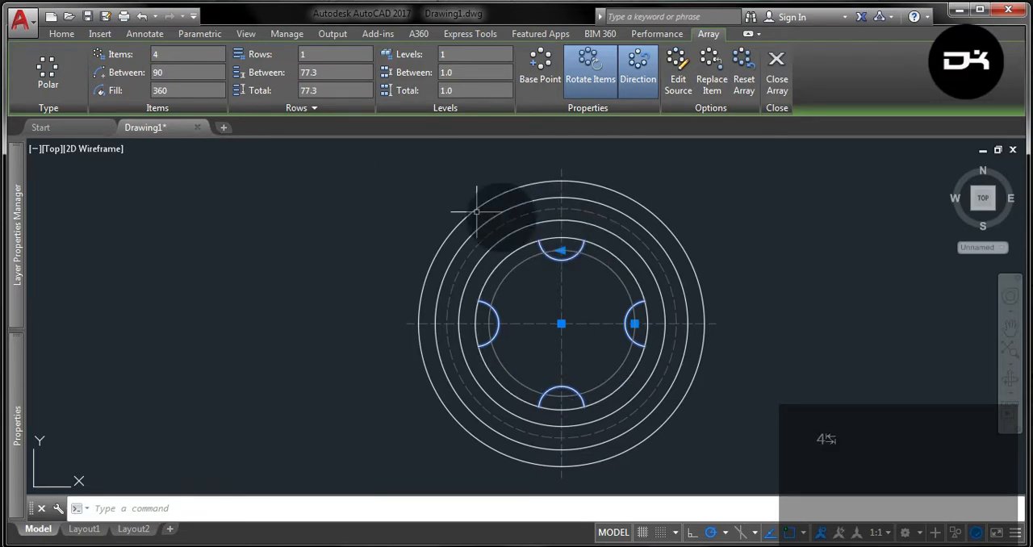
Undo the last two operations and clear the selection.
key("ctrl+z")
key("ctrl+z")
key("Escape")
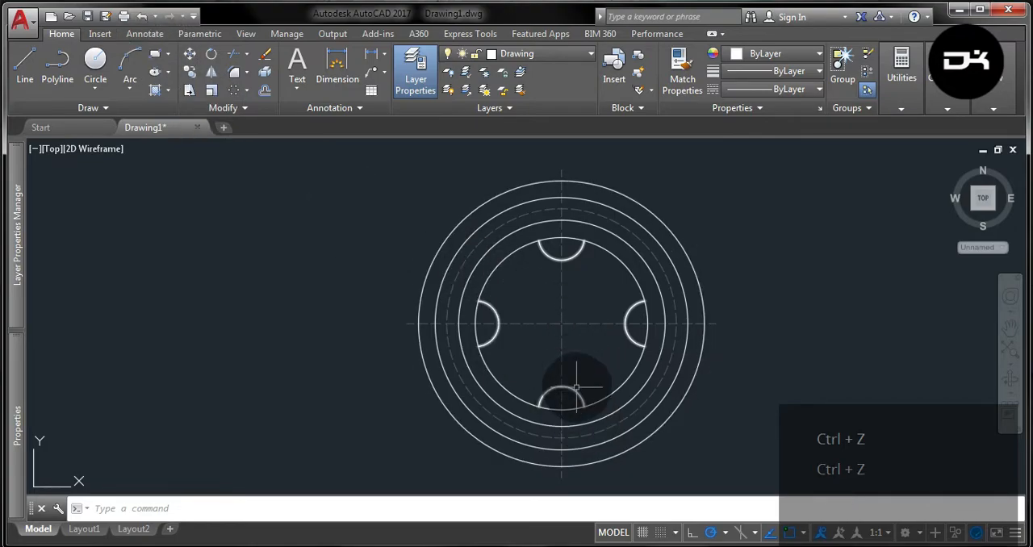
Rotate the four-arc array about the common circle center to the 315° polar direction.
left_click(575, 390)
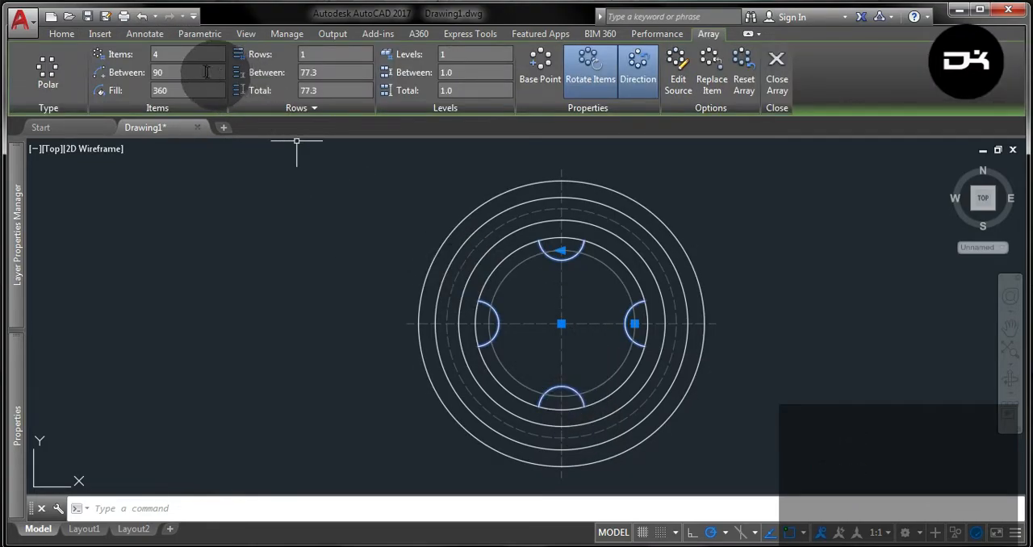
left_click(59, 36)
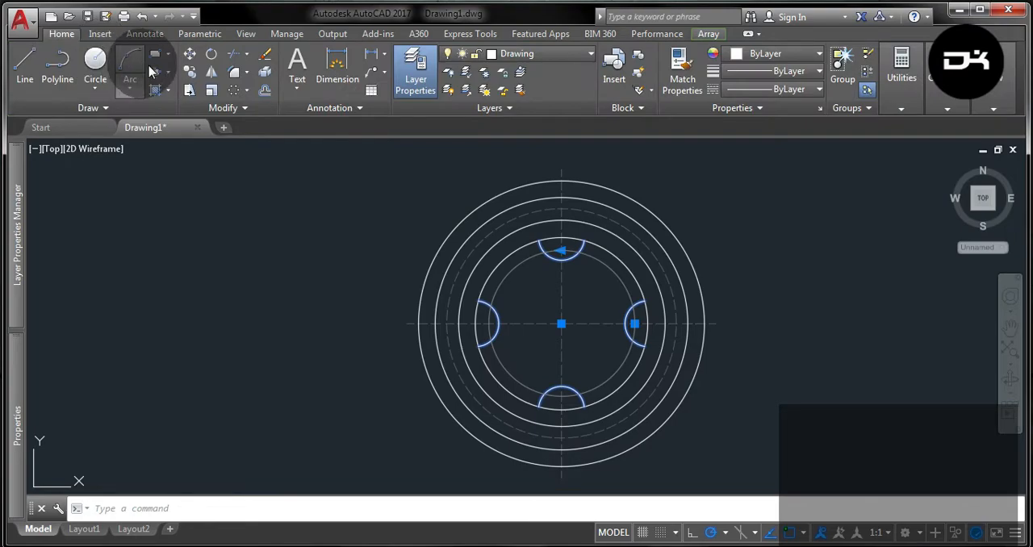
left_click(212, 59)
left_click(561, 324)
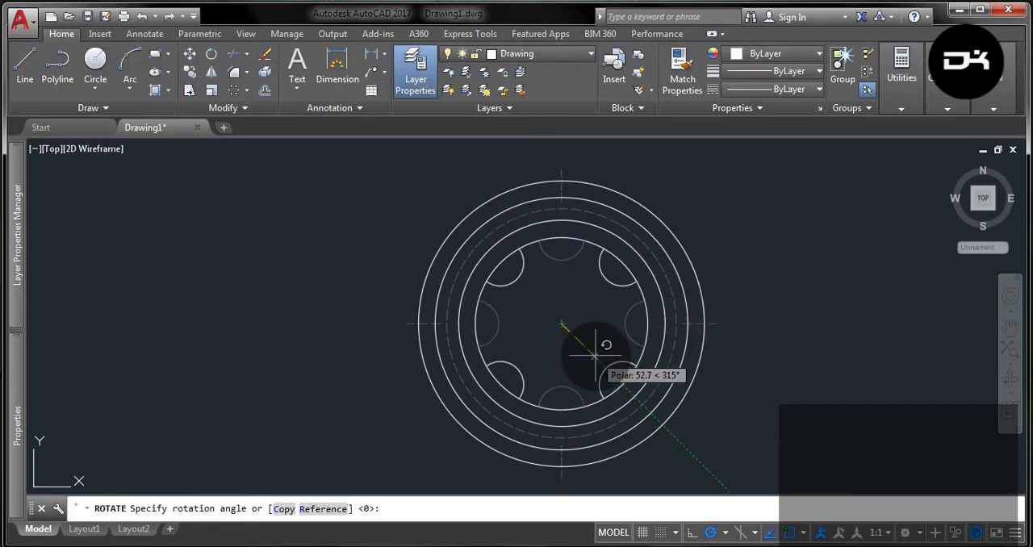
left_click(596, 354)
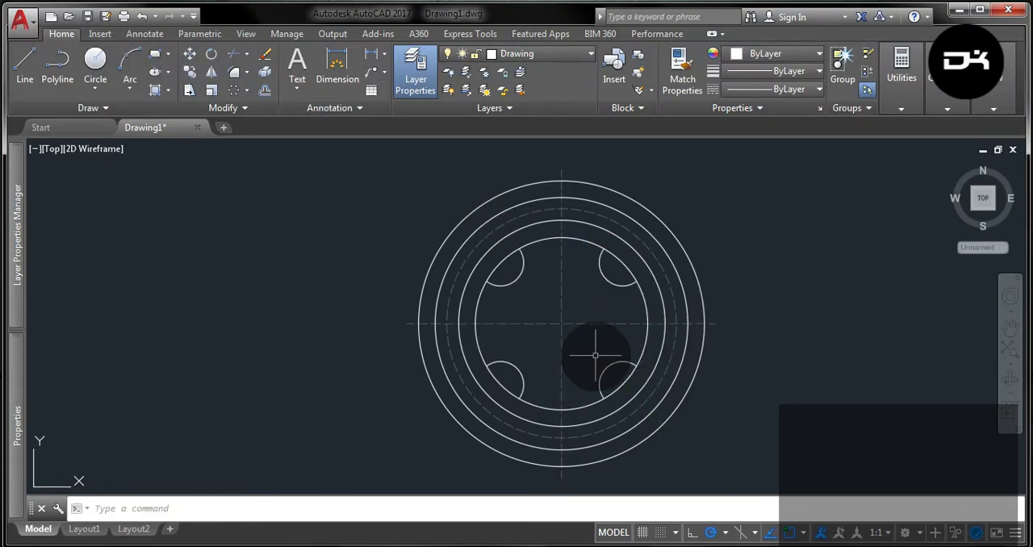
Explode the rotated polar array into separate arcs.
left_click(524, 287)
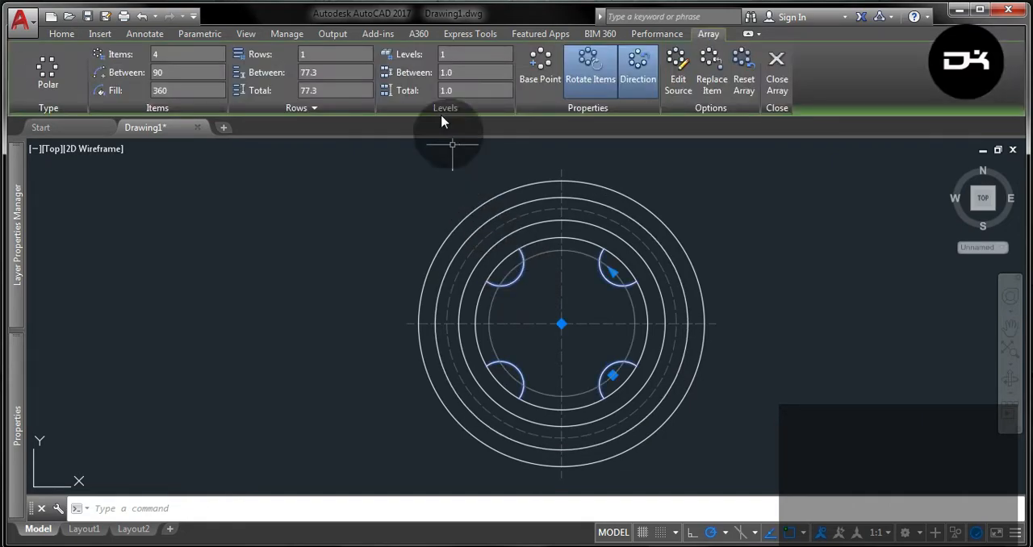
left_click(70, 37)
left_click(267, 74)
Trim the innermost circle's segments inside the four arcs, using the circle and arcs as cutting edges, so the cutouts open outward.
left_click(528, 276)
left_click(513, 249)
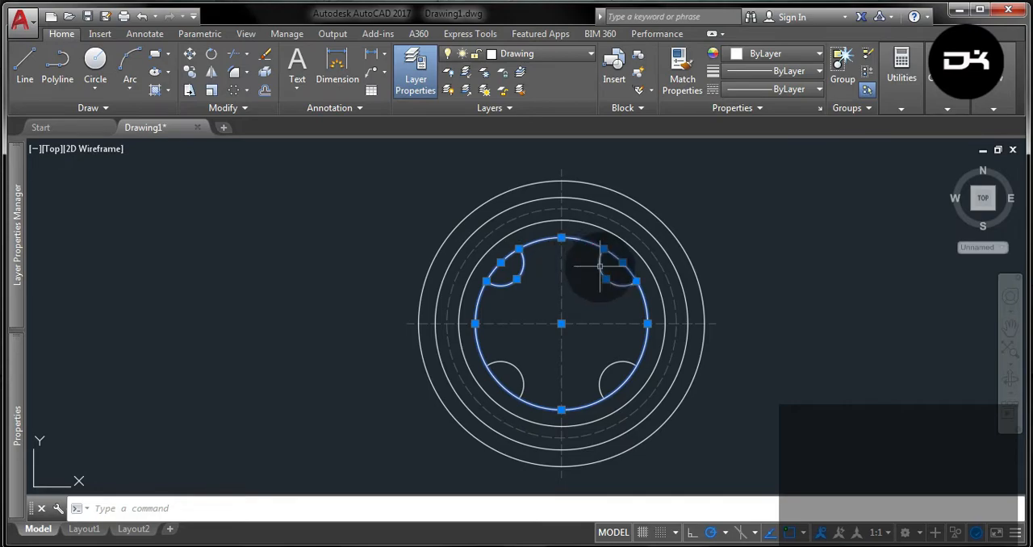
left_click(617, 365)
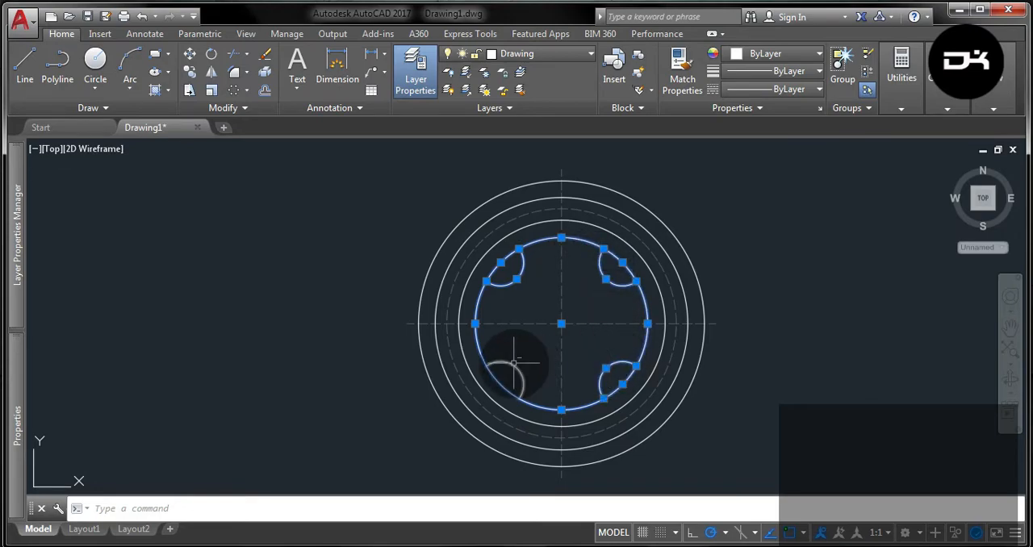
left_click(514, 365)
left_click(234, 54)
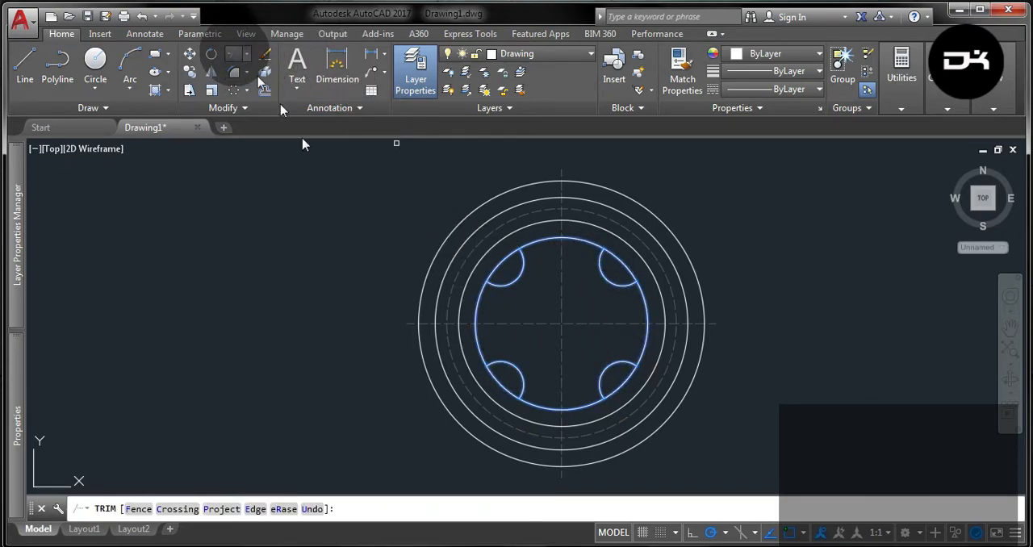
left_click(498, 382)
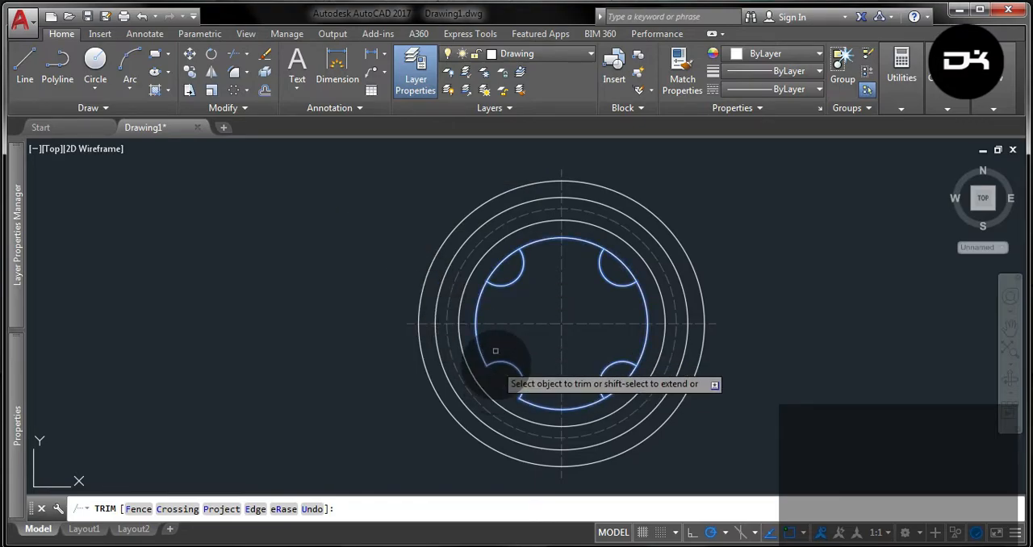
left_click(488, 262)
left_click(628, 266)
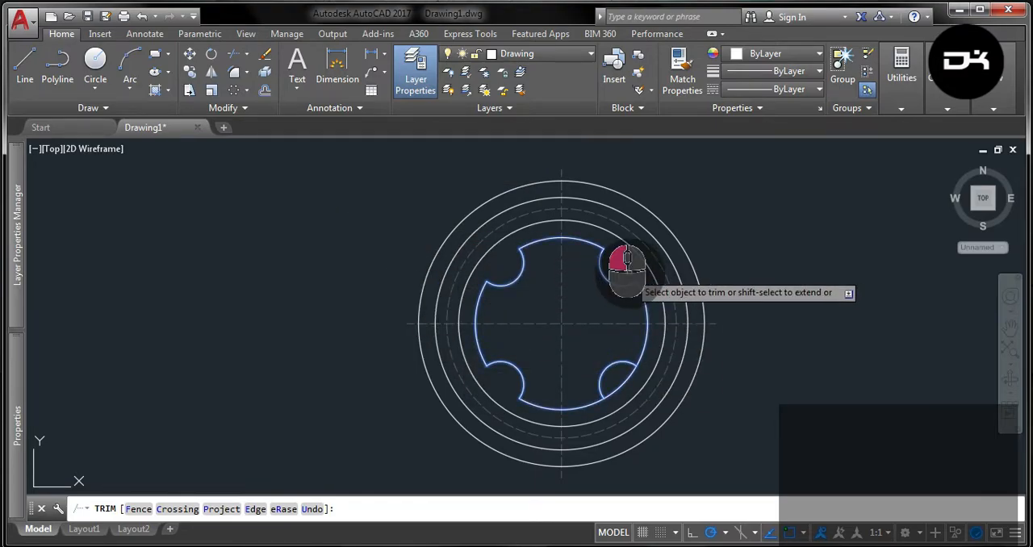
left_click(625, 377)
key("Escape")
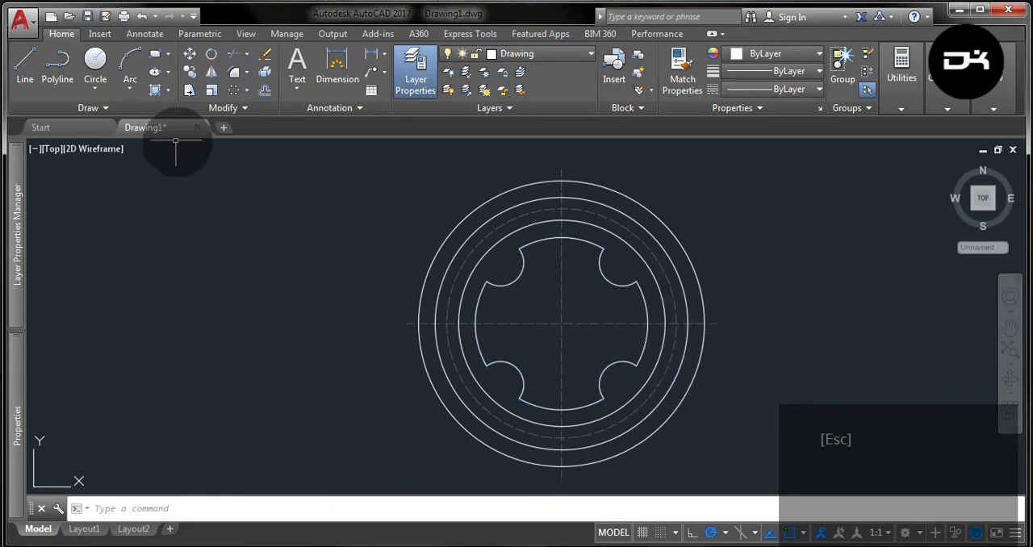
Draw a 6-sided polygon at the common circle center, circumscribed about a circle of radius 45.5.
left_click(167, 58)
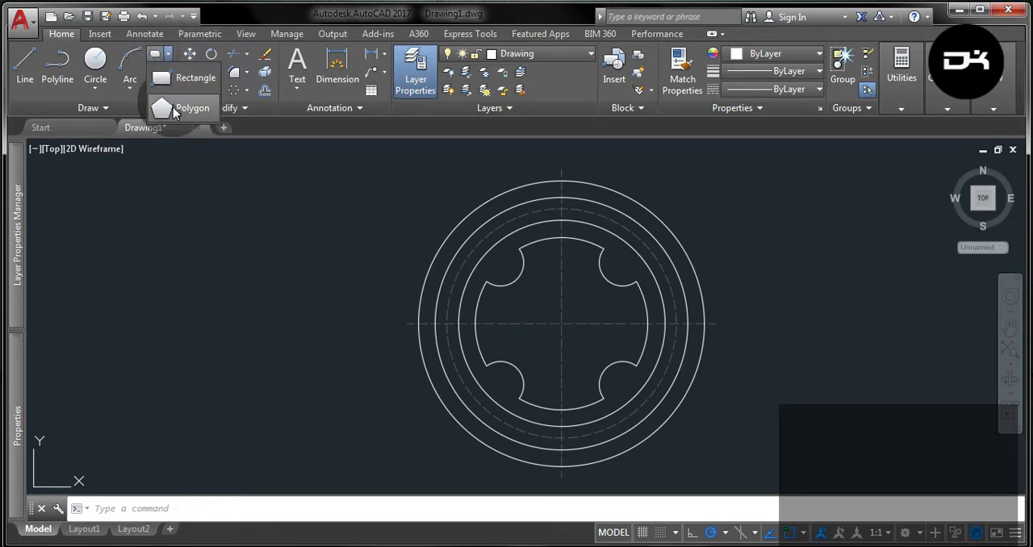
left_click(185, 108)
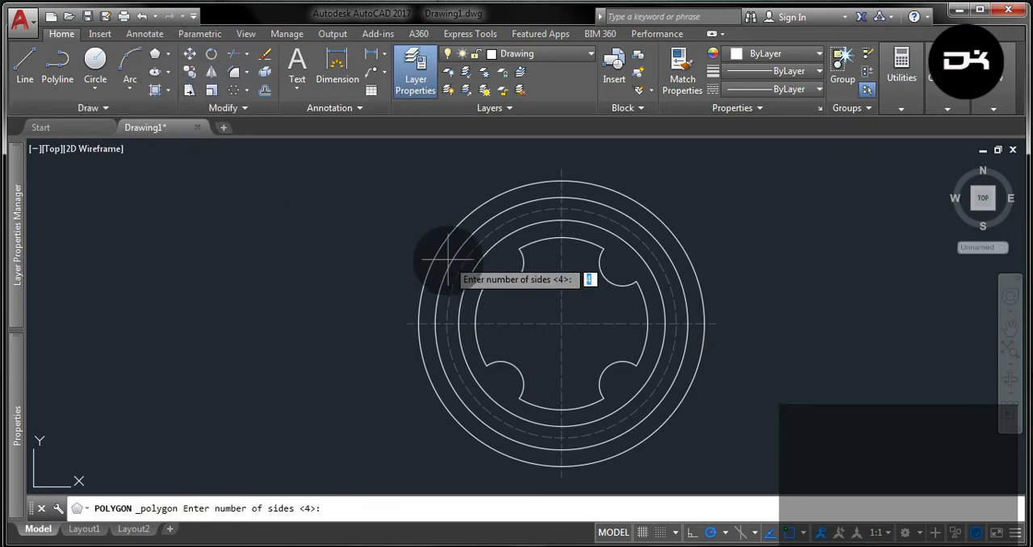
key("Return")
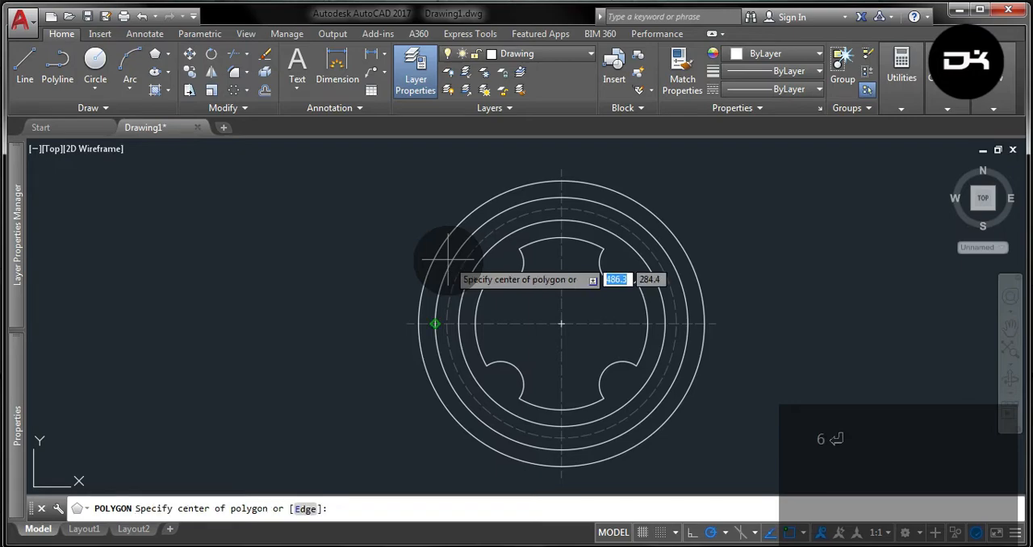
left_click(562, 325)
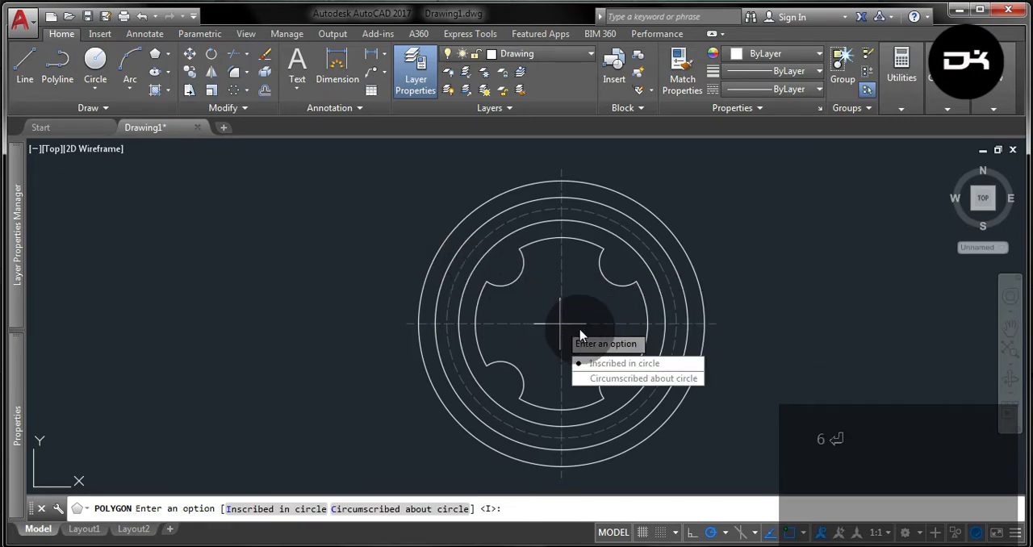
left_click(609, 376)
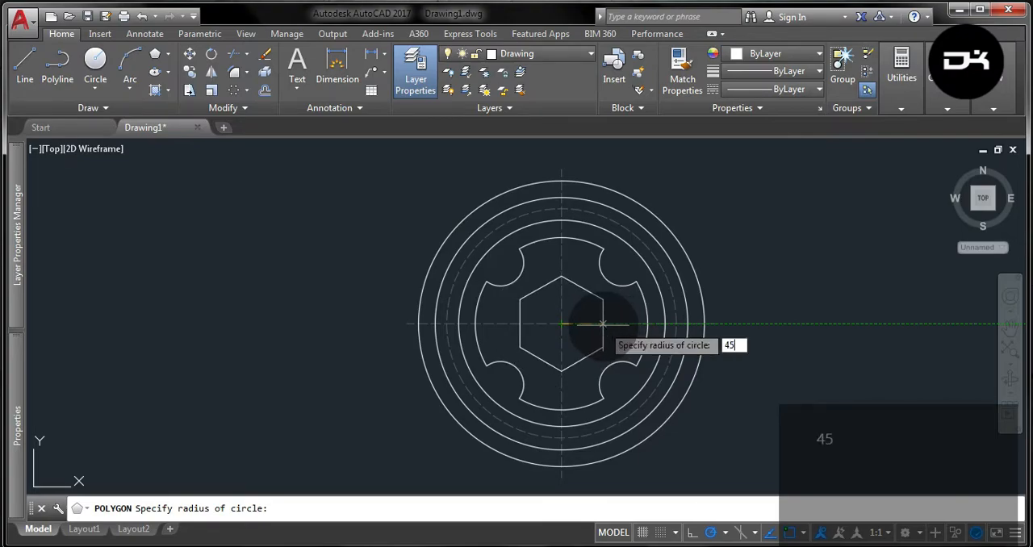
key("Return")
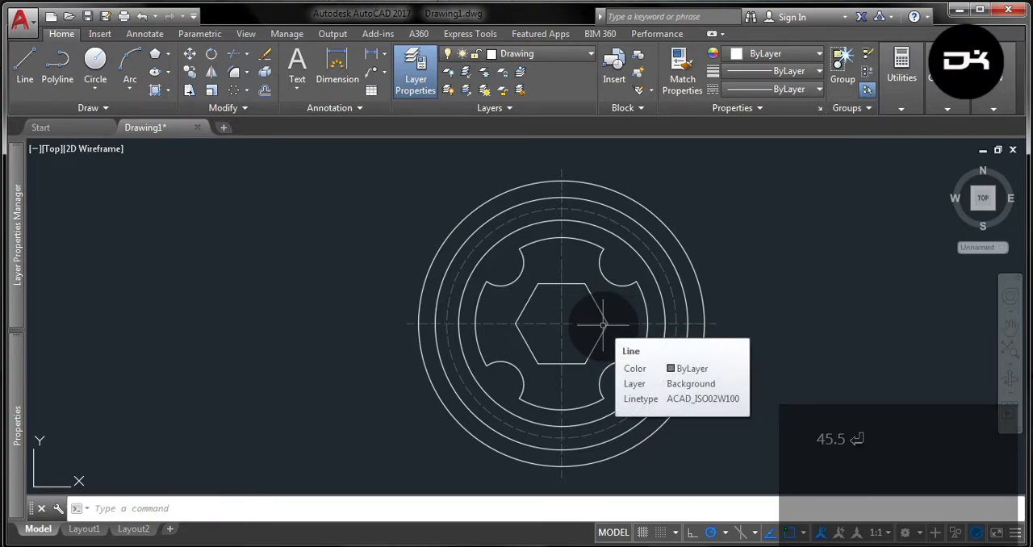
key("Escape")
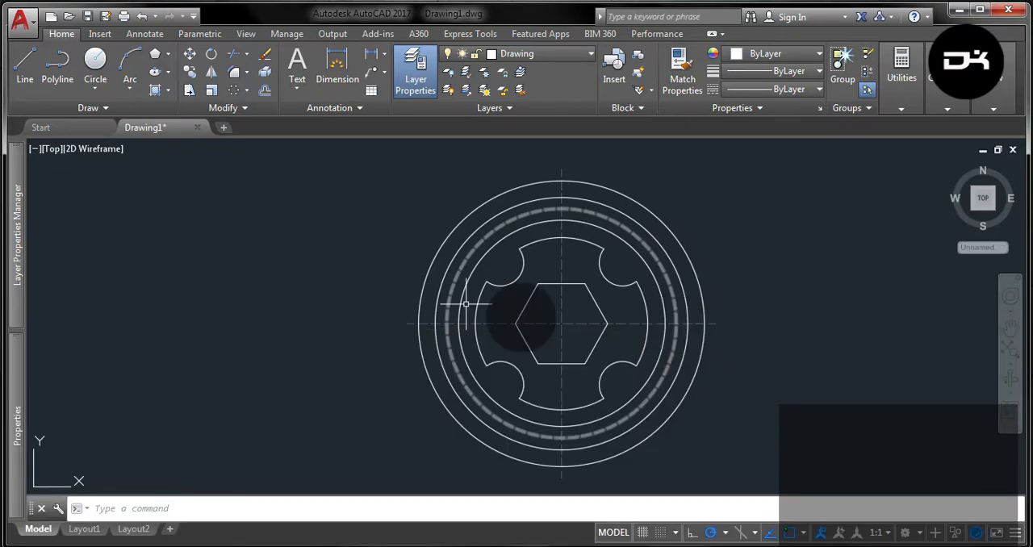
key("Escape")
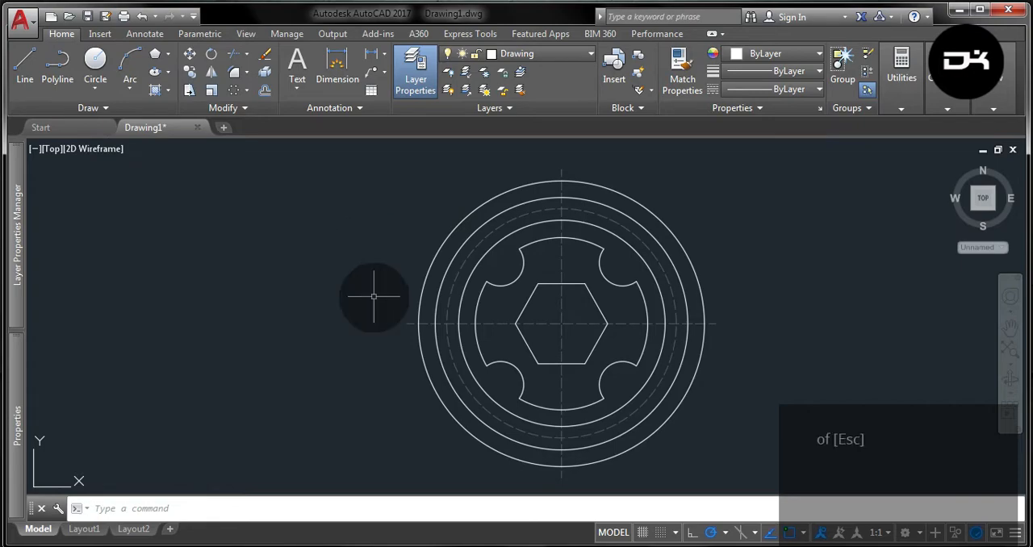
Offset the horizontal centerline by 39 both above and below.
type("off")
key("Return")
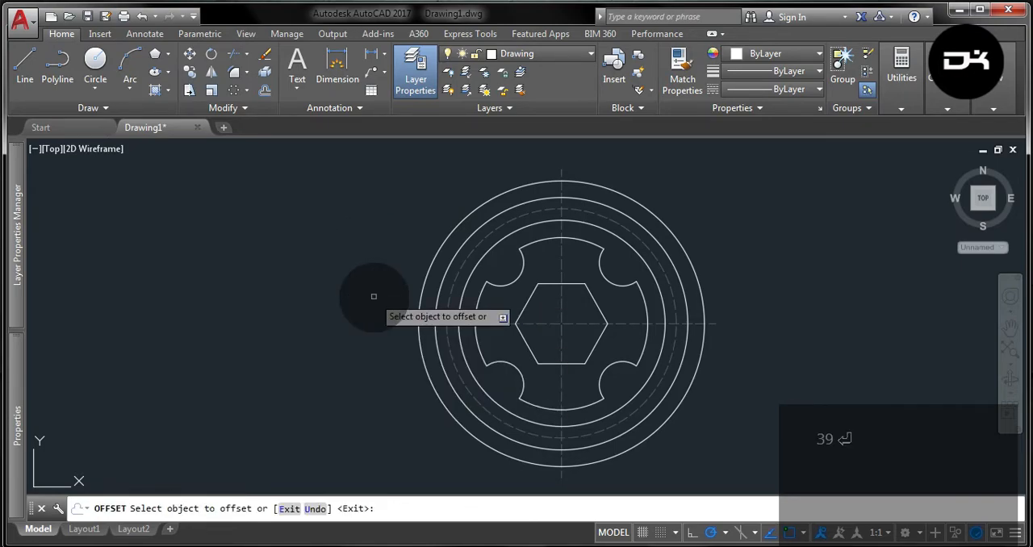
left_click(495, 323)
left_click(500, 291)
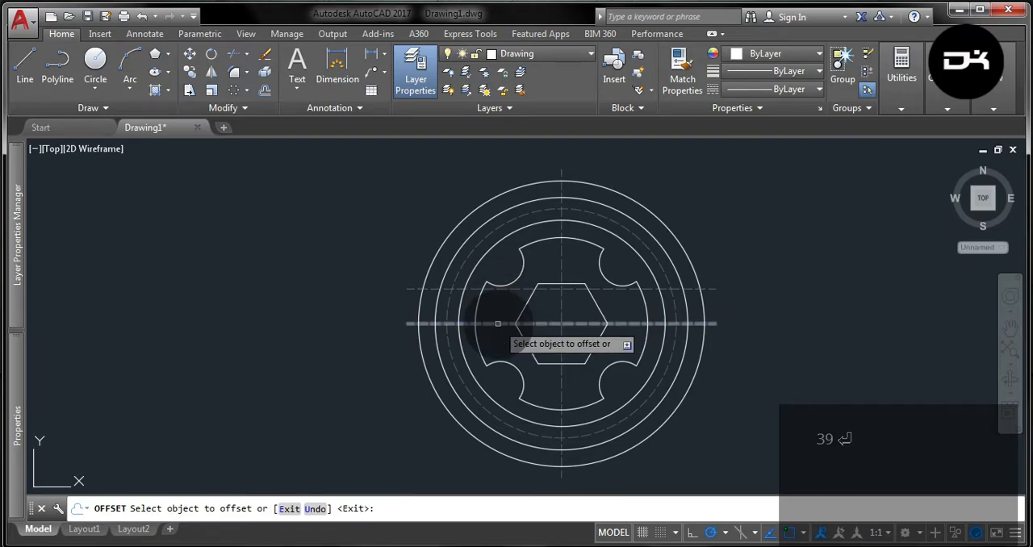
left_click(497, 324)
left_click(494, 331)
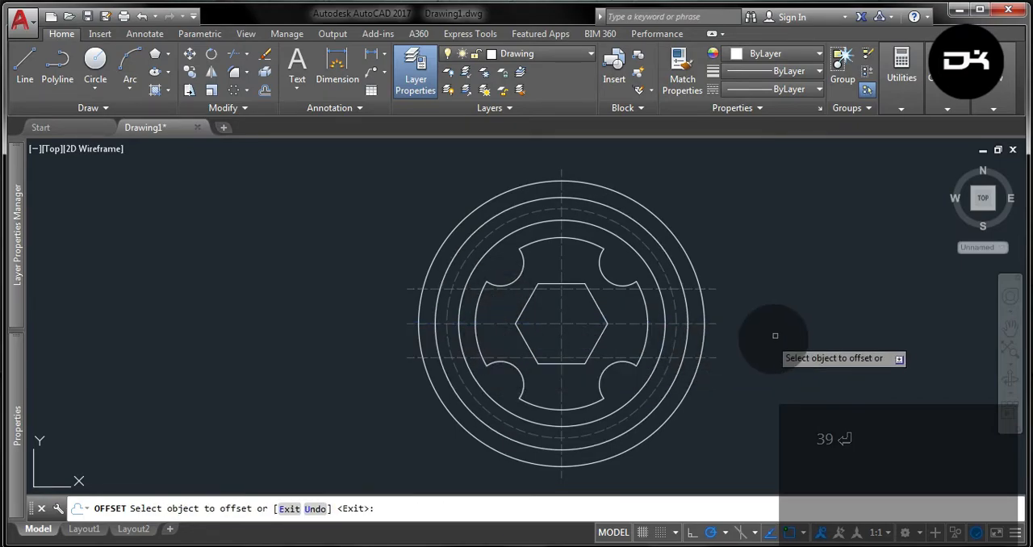
key("Escape")
key("Delete")
Draw two circles of radius 13 where the offset lines cross the dashed circle on its right side.
scroll(618, 305, "up", 3)
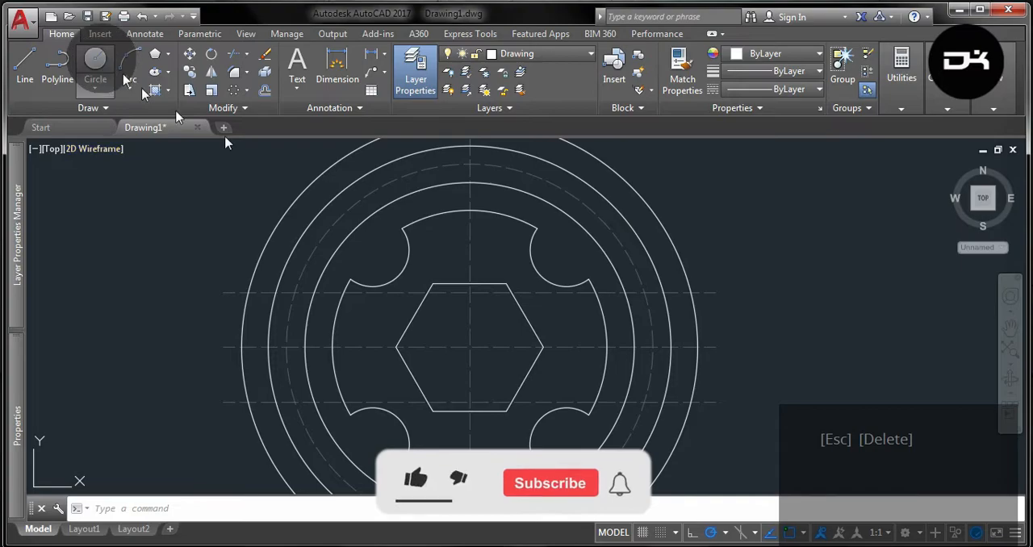
left_click(95, 65)
left_click(644, 293)
type("1")
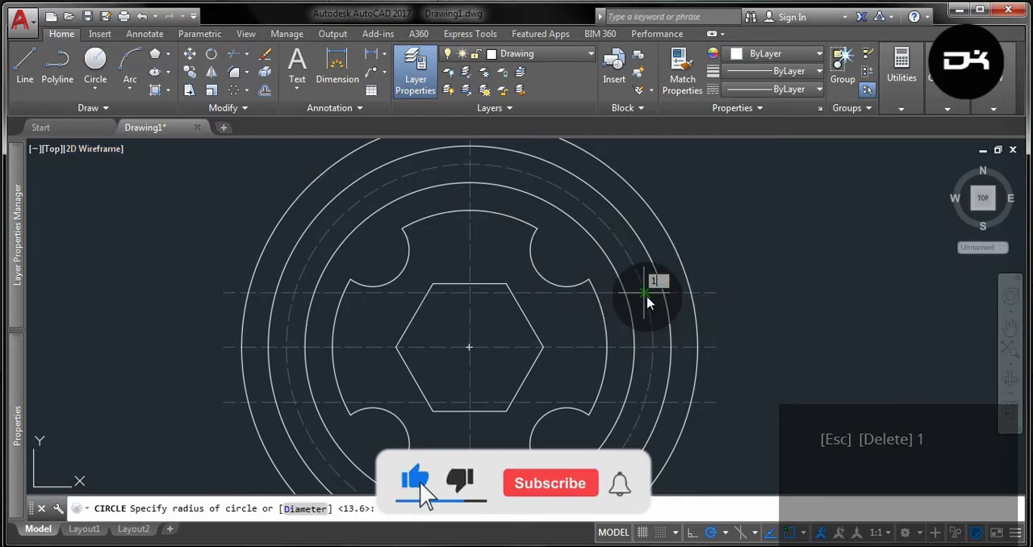
type("3")
key("Return")
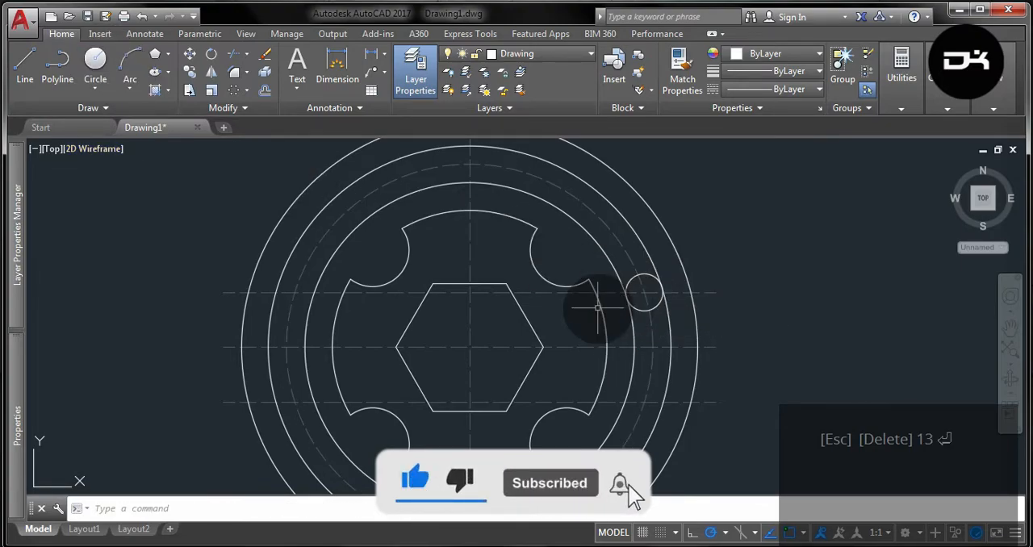
left_click(97, 60)
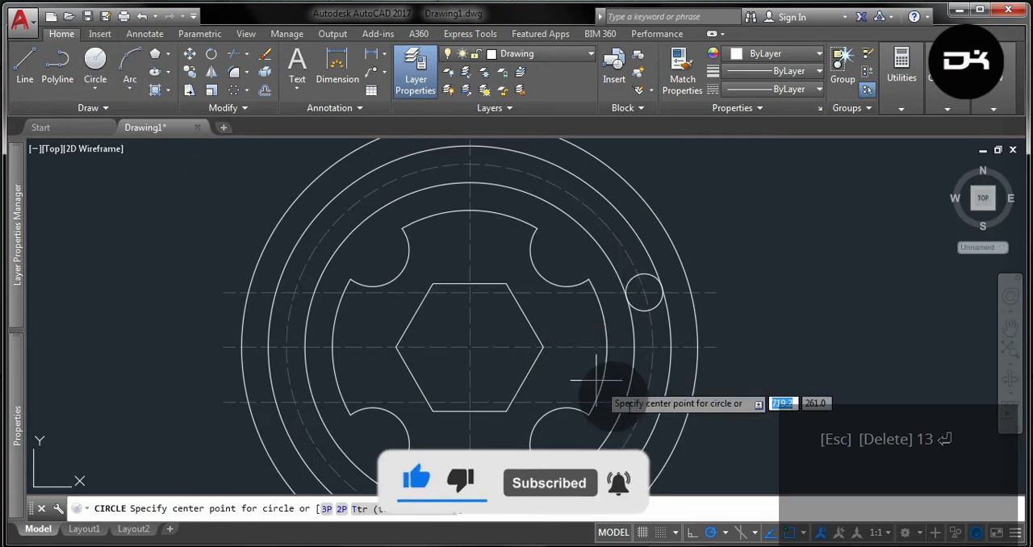
left_click(644, 401)
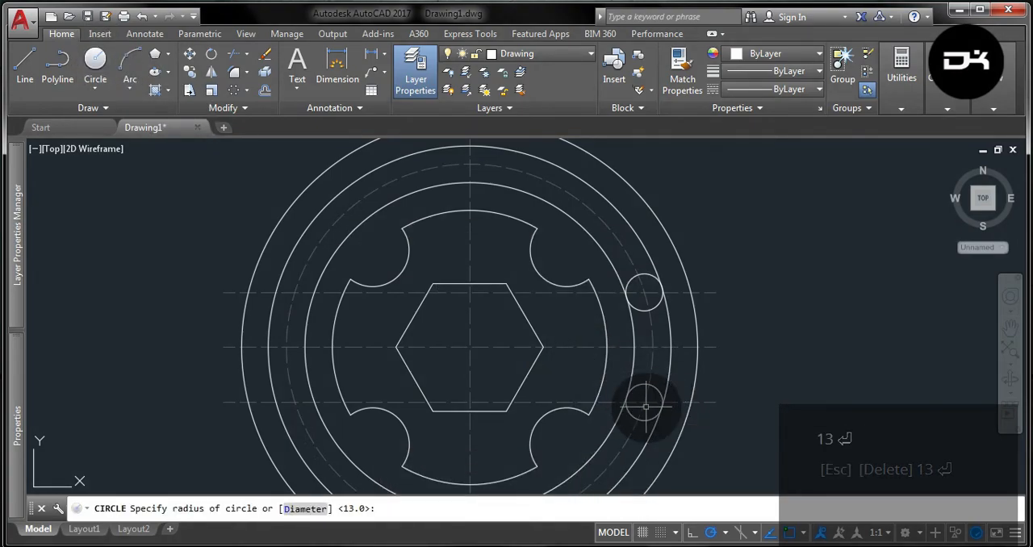
Trim the two circles bounding the dashed circle and the inner halves of the radius 13 circles into one closed curved slot.
left_click(670, 371)
left_click(655, 396)
left_click(641, 289)
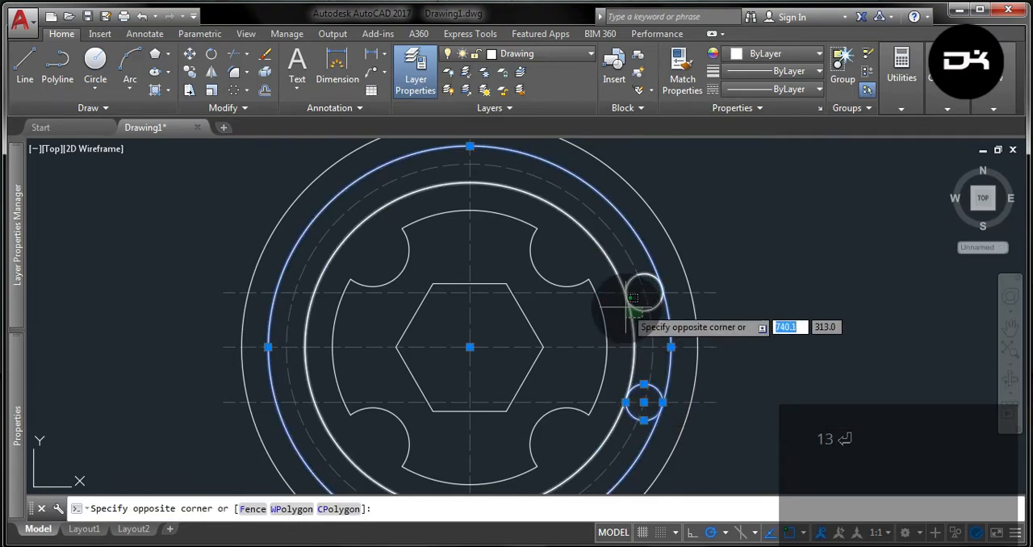
left_click(621, 314)
left_click(234, 53)
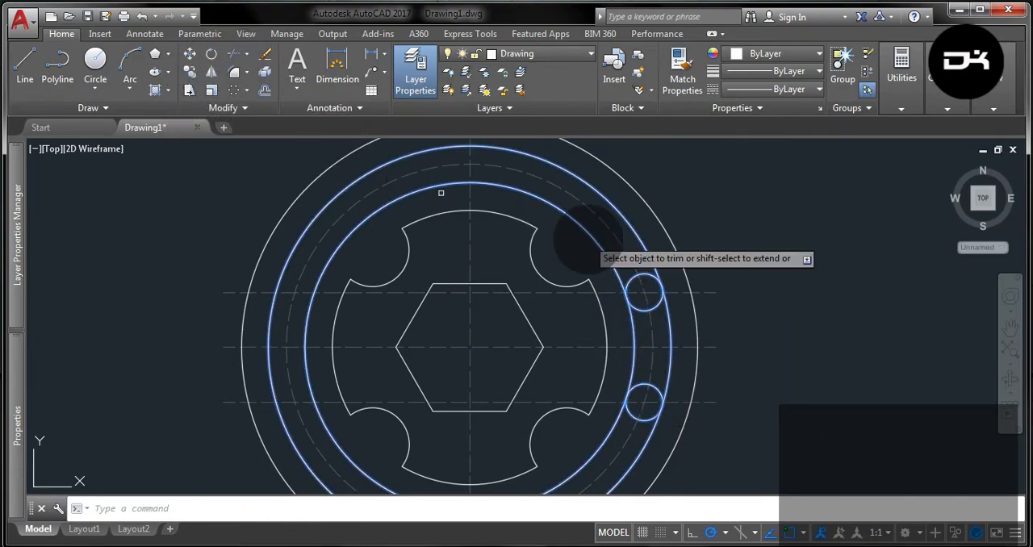
left_click(604, 244)
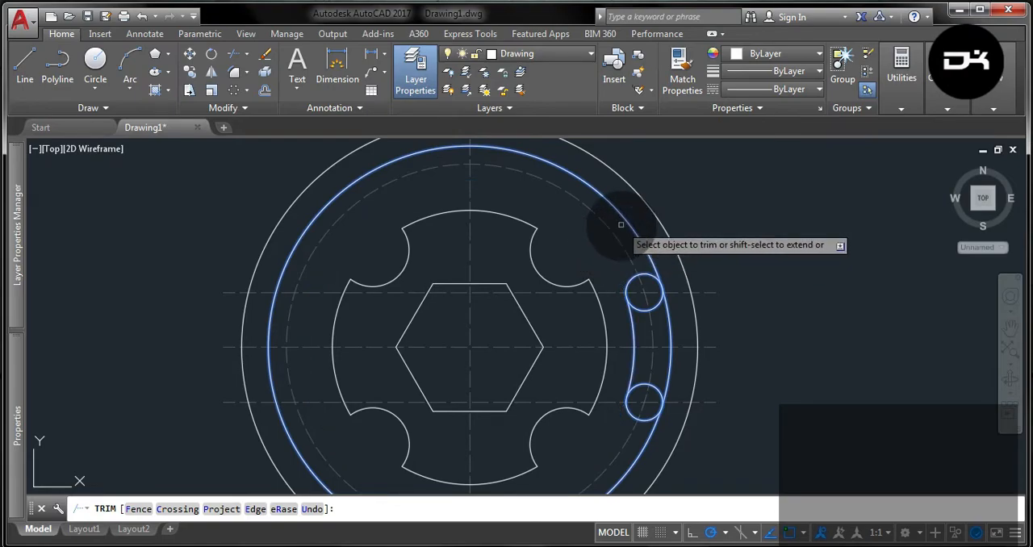
left_click(627, 220)
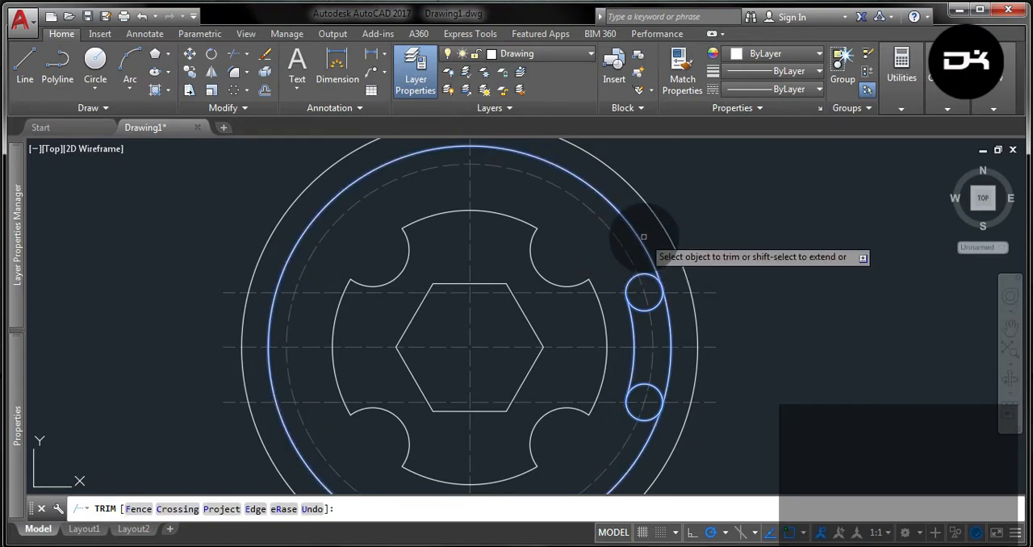
left_click(640, 239)
left_click(654, 307)
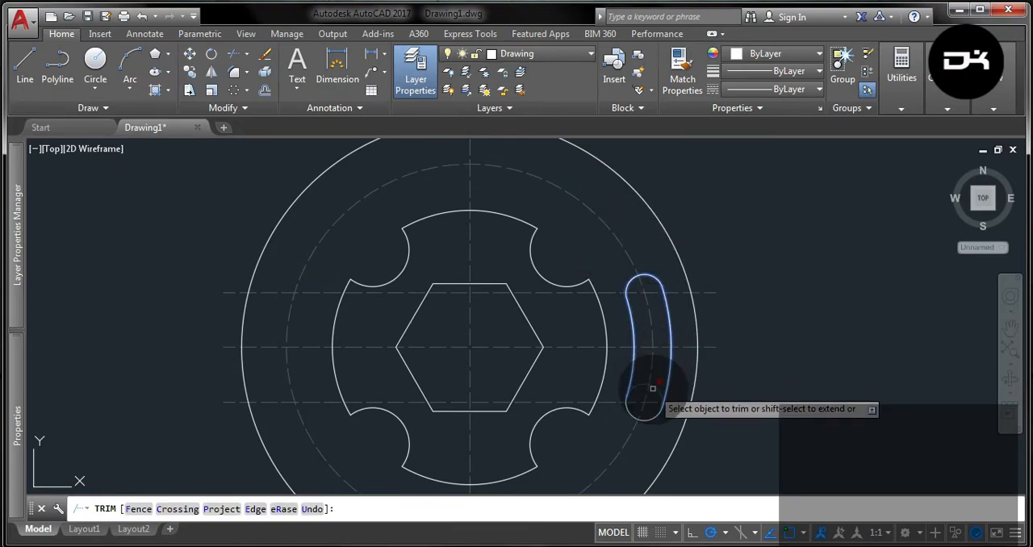
left_click(653, 384)
key("Escape")
Create a polar array of the curved slot about the common circle center with 6 items over 360°.
left_click(658, 421)
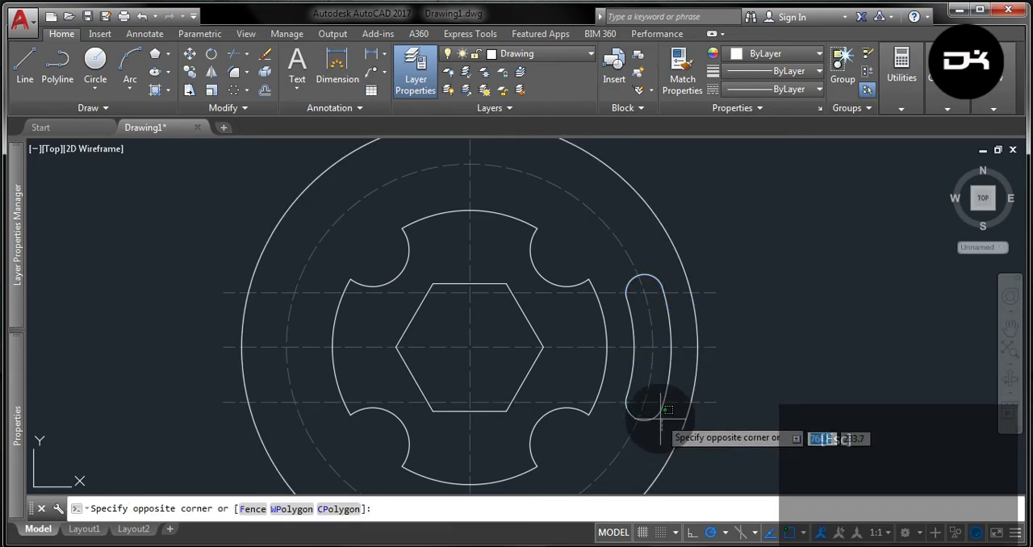
left_click(656, 410)
left_click(678, 370)
left_click(660, 360)
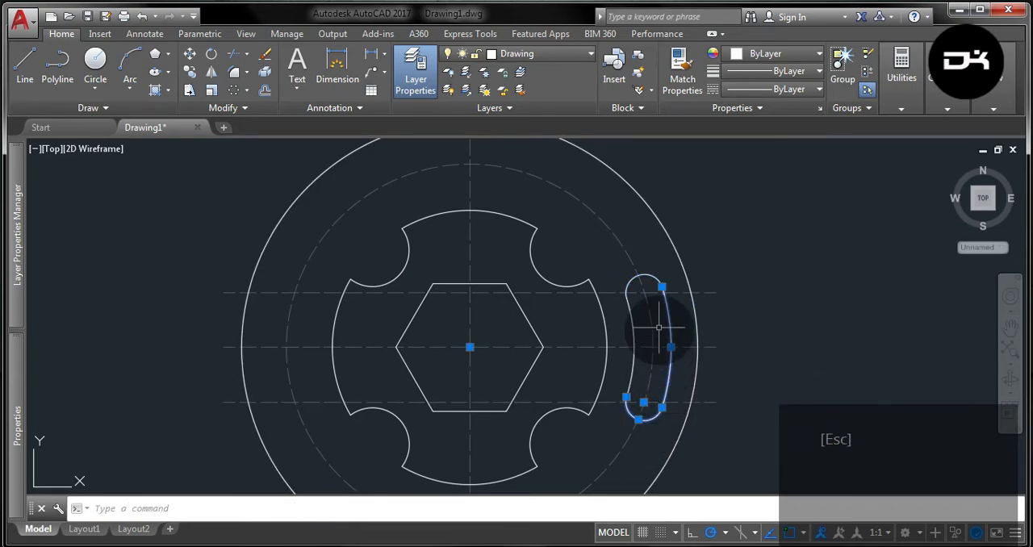
left_click(632, 295)
left_click(624, 300)
mouse_move(637, 280)
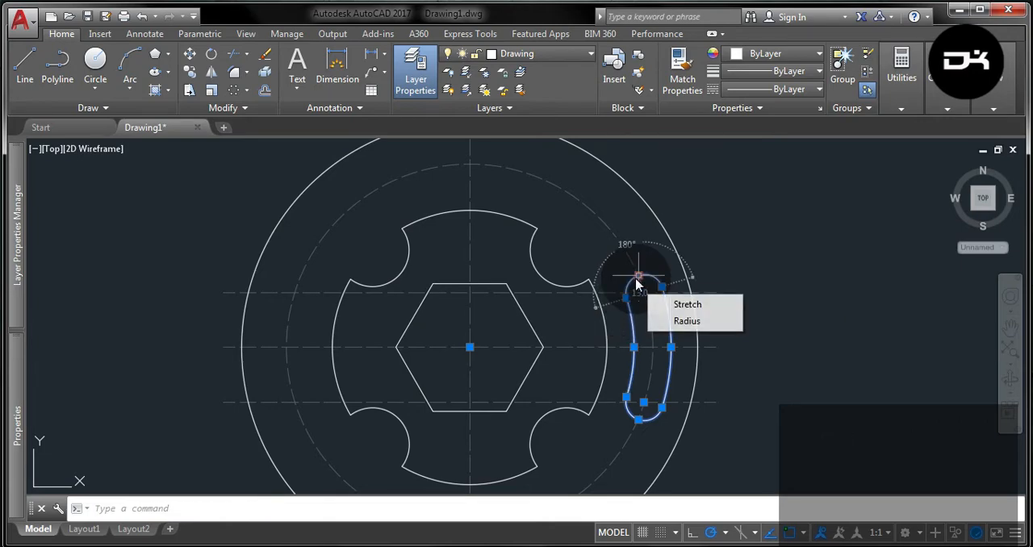
left_click(234, 90)
left_click(470, 347)
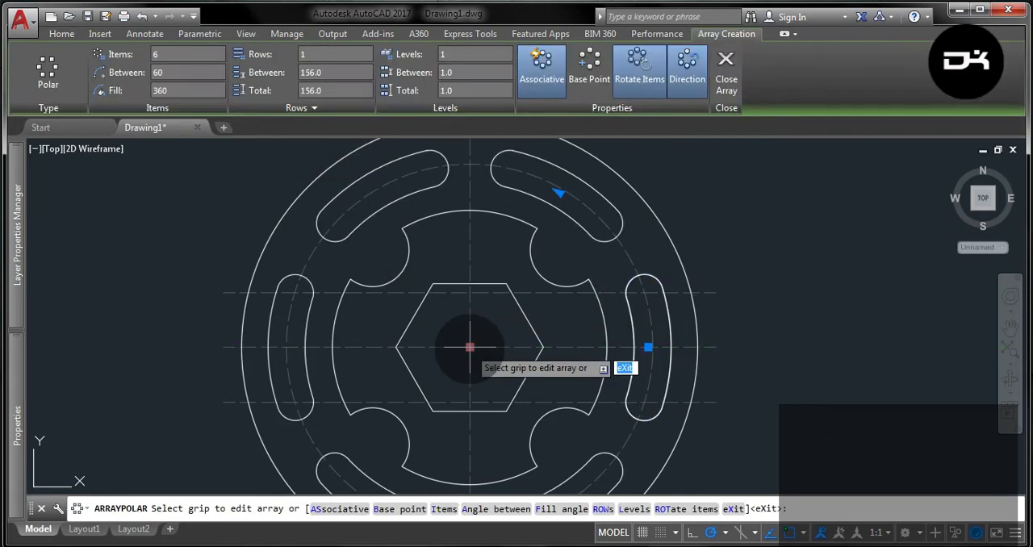
left_click(726, 73)
Draw a hexagon at the common center, circumscribed about the outermost circle with its vertices at the top and bottom.
scroll(729, 189, "down", 2)
middle_click_drag(726, 200, 689, 216)
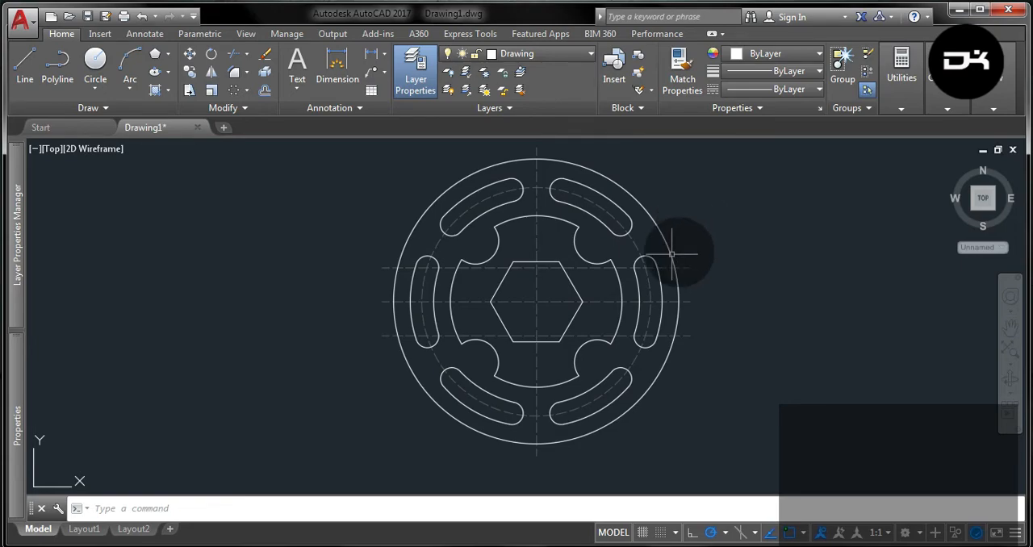
left_click(155, 54)
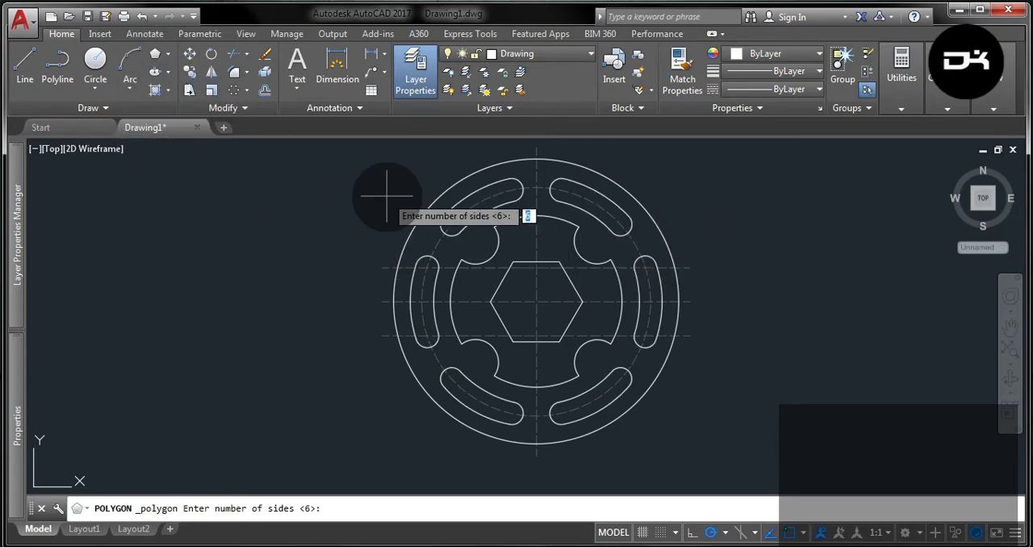
left_click(537, 303)
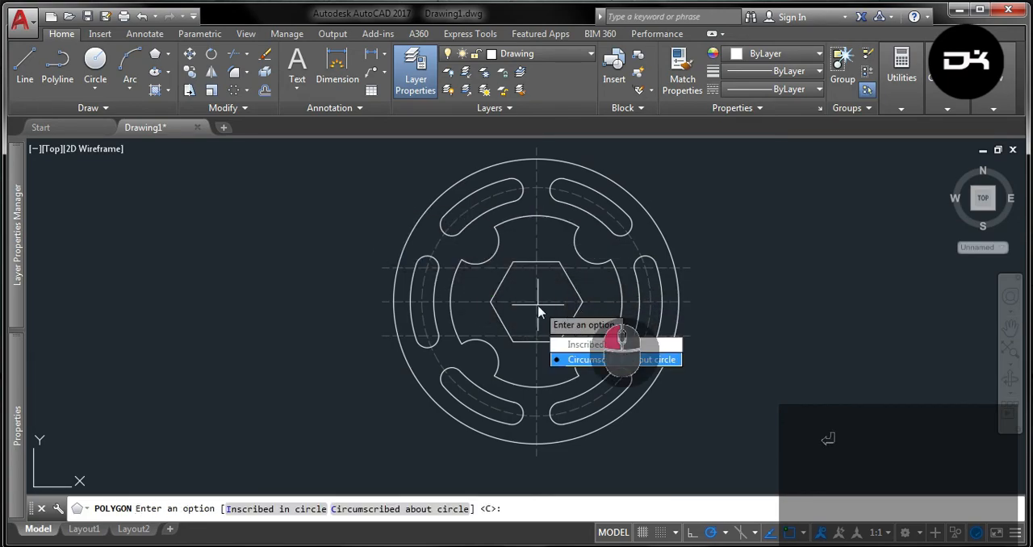
left_click(621, 359)
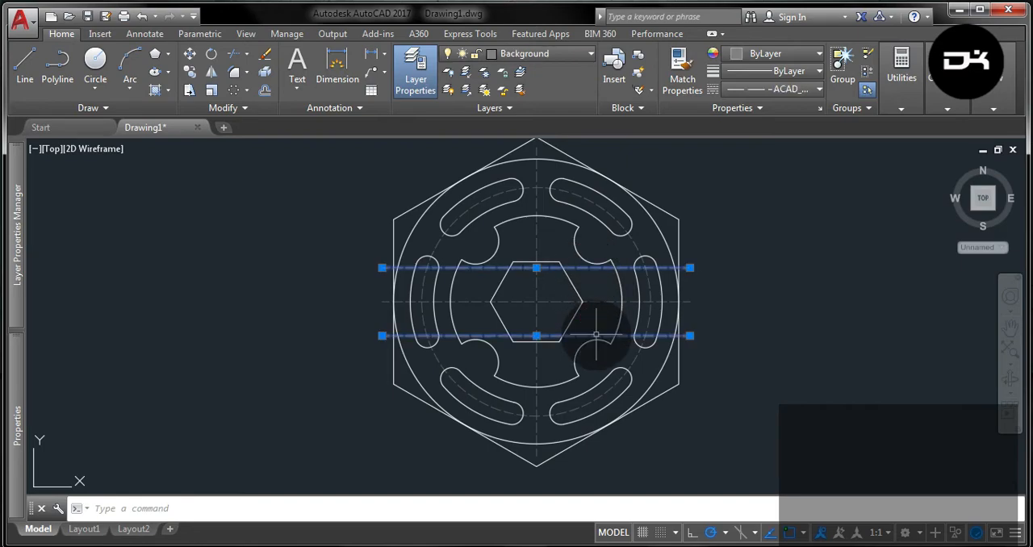
Erase the two horizontal construction lines offset above and below the centerline.
left_click(263, 54)
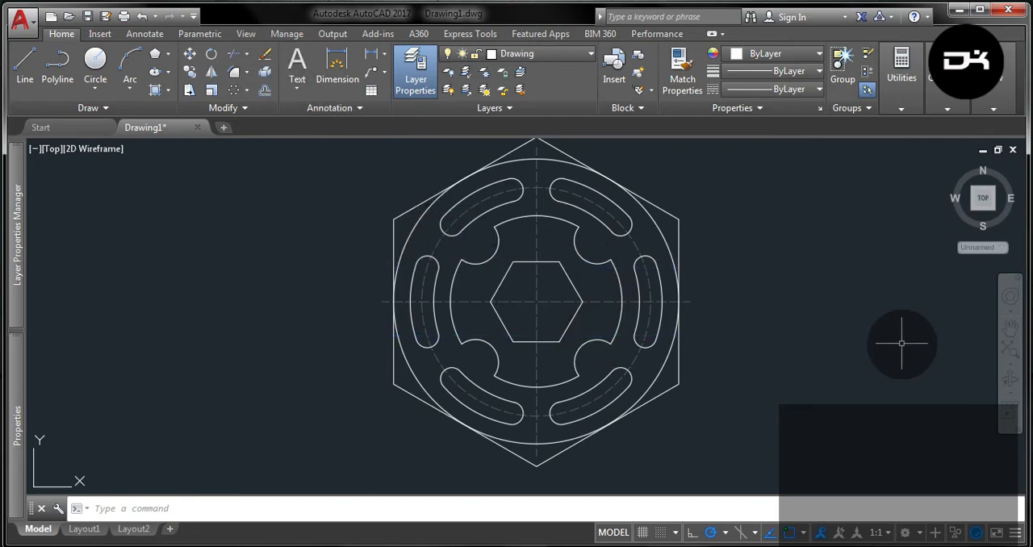
middle_click_drag(729, 293, 717, 311)
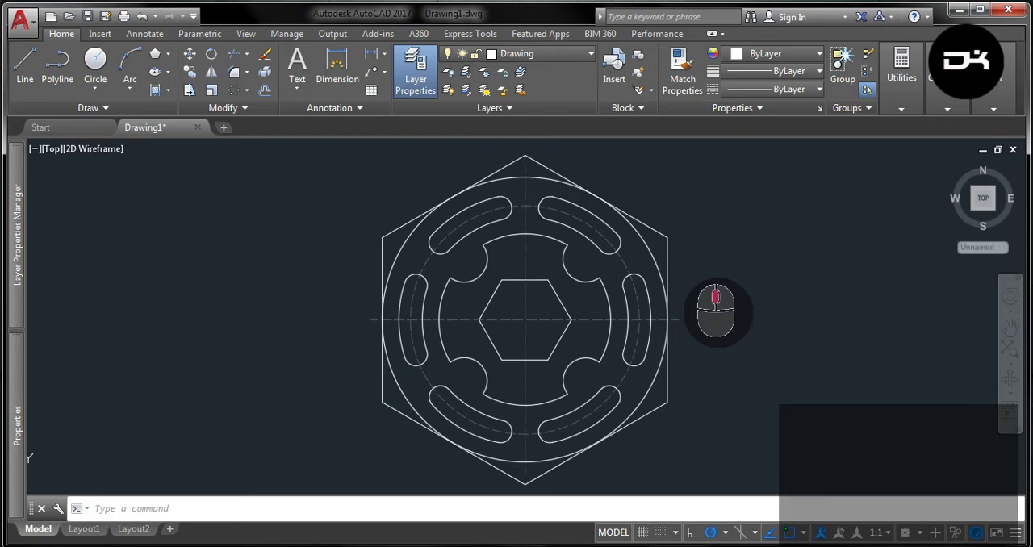